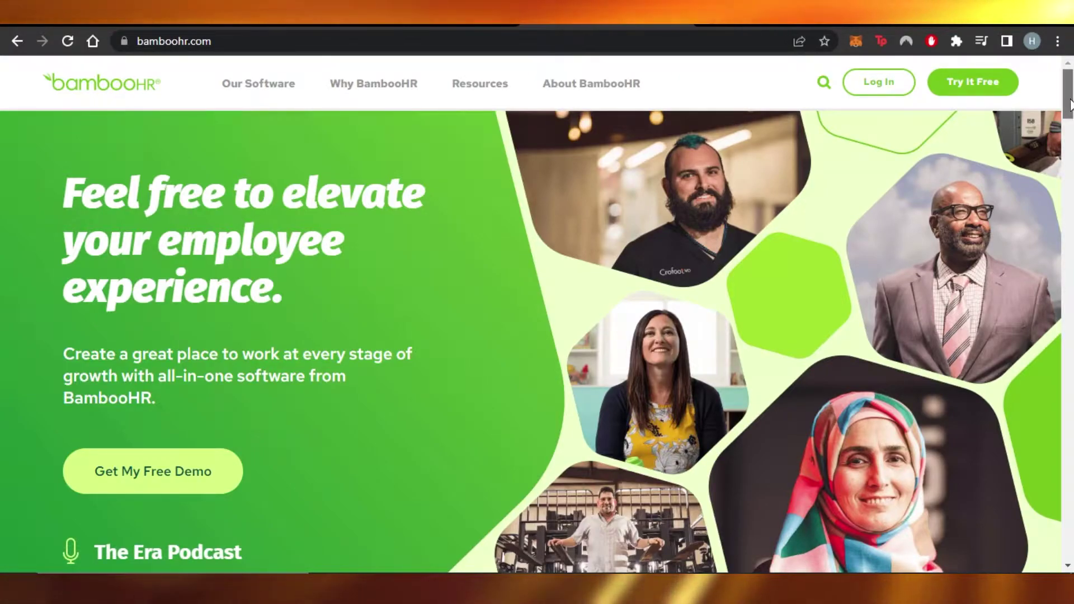
Browse the BambooHR site and look over the Our Software feature categories
drag(1070, 103, 1070, 399)
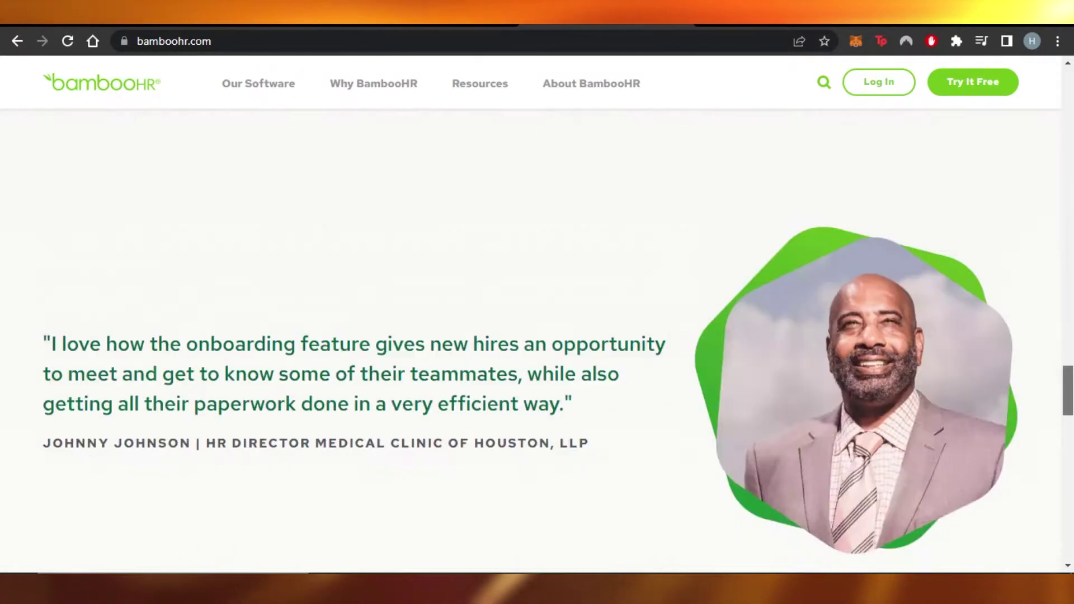
scroll(537, 336, down, 4)
scroll(537, 336, up, 10)
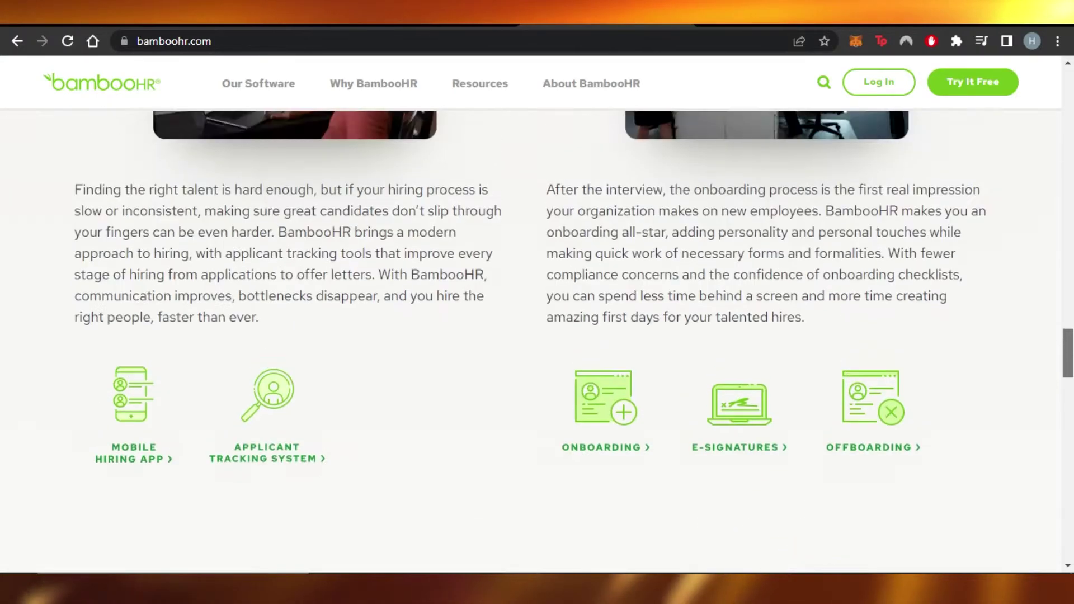
scroll(537, 335, up, 10)
scroll(537, 336, up, 8)
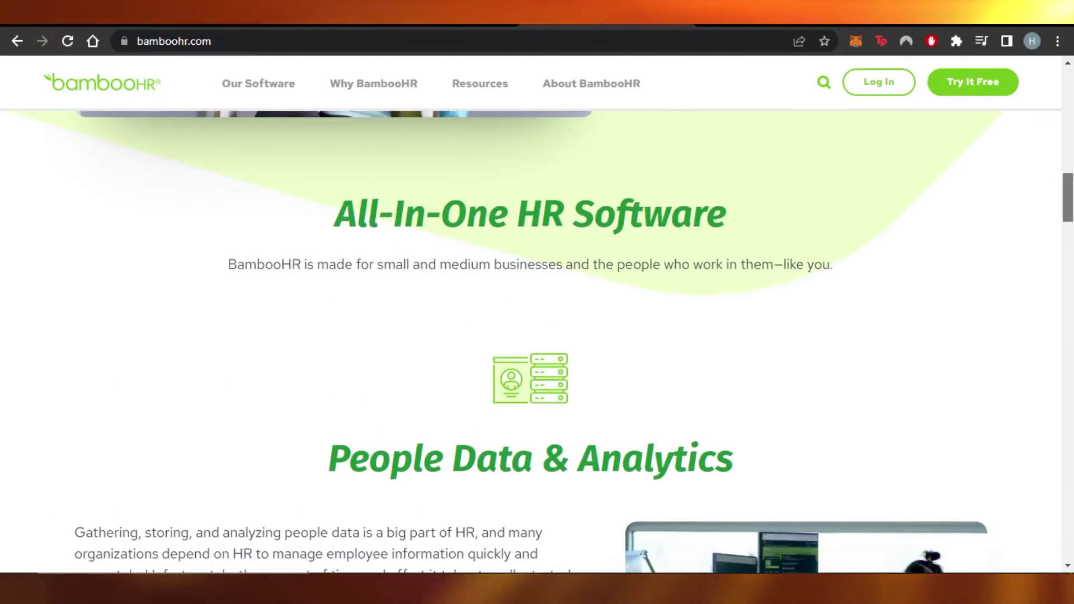
scroll(537, 336, up, 6)
scroll(537, 336, up, 6)
scroll(537, 336, up, 2)
scroll(537, 335, up, 3)
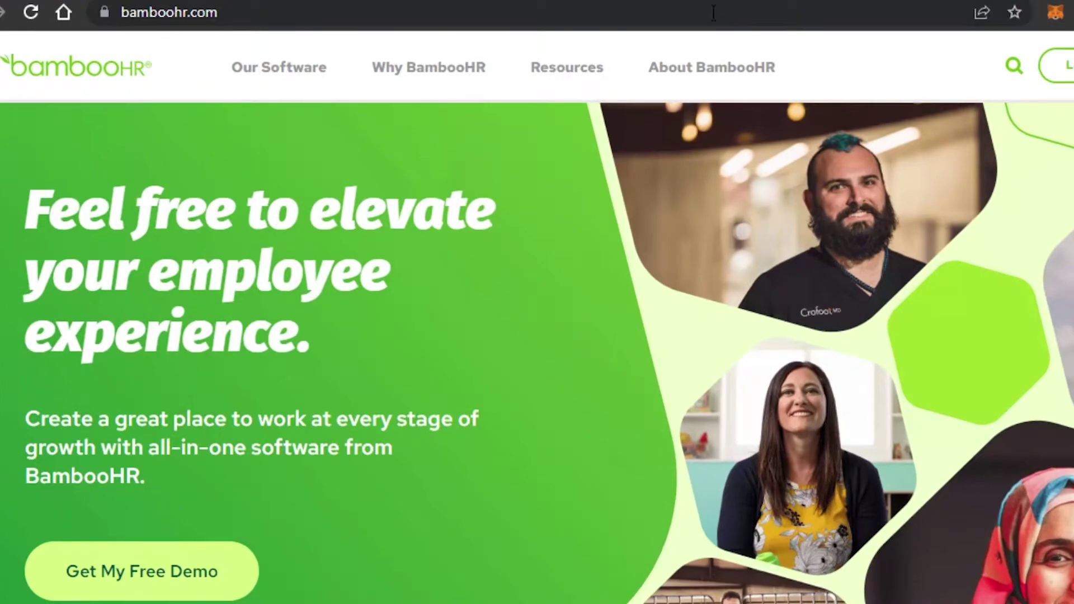
click(258, 84)
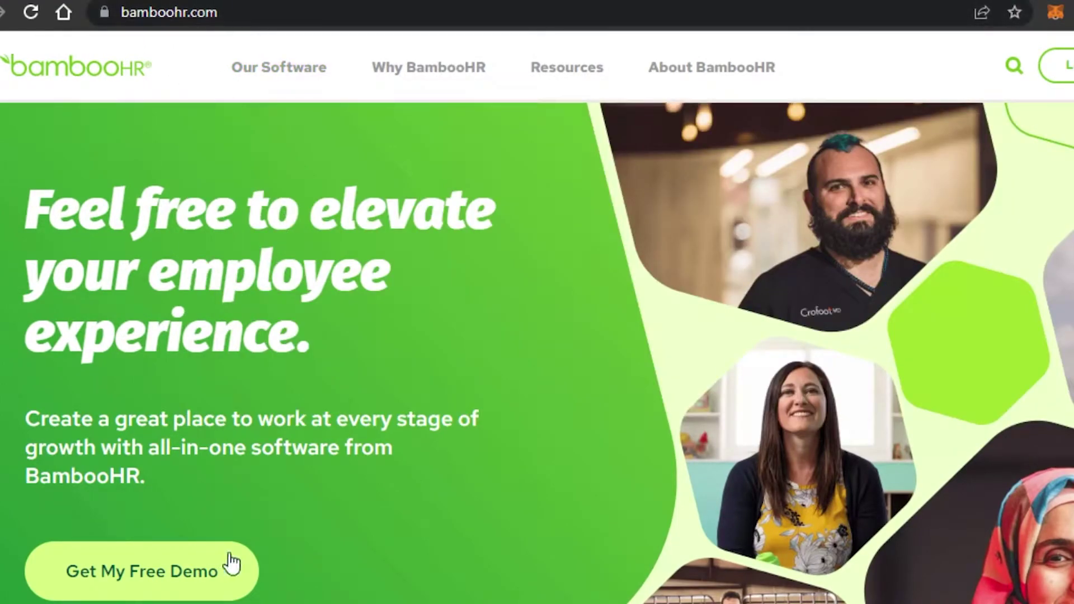
scroll(537, 352, down, 2)
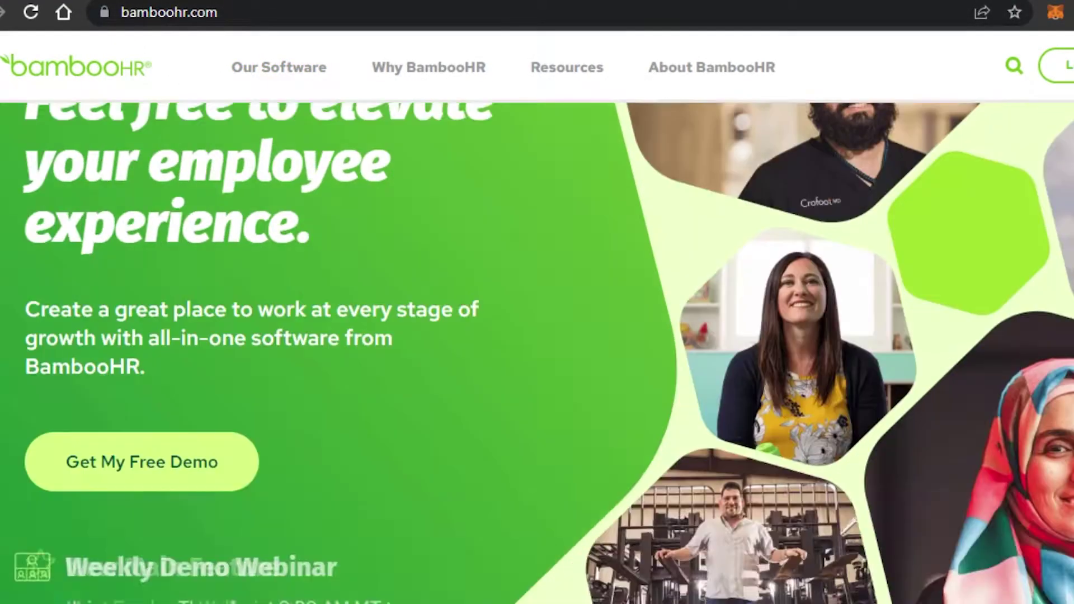
scroll(538, 352, down, 3)
scroll(537, 353, up, 5)
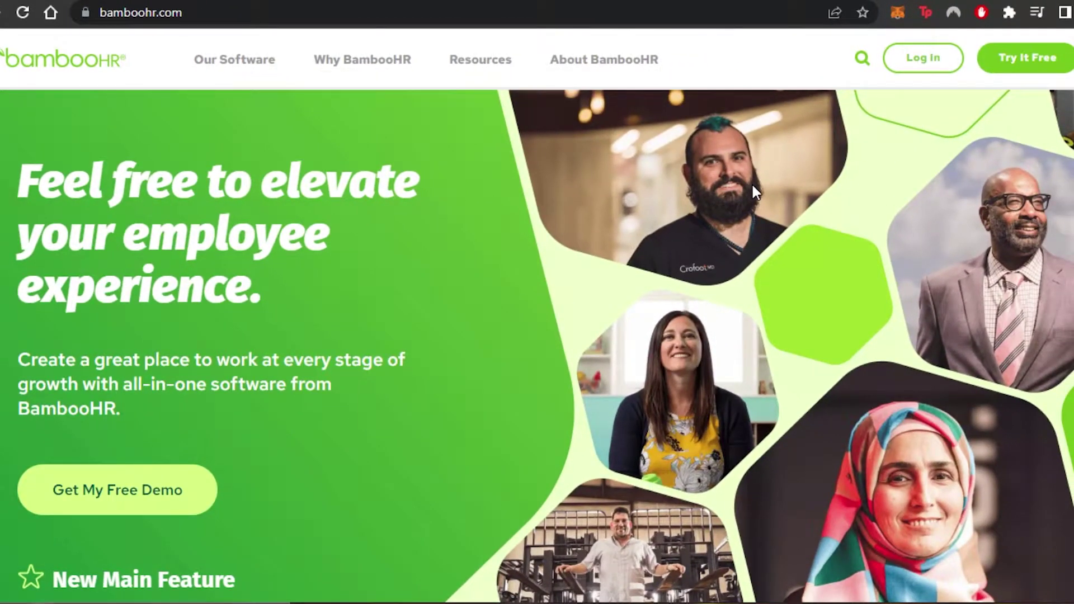
Bring up the free-trial sign-up page with its Let's Get Started form
click(1032, 65)
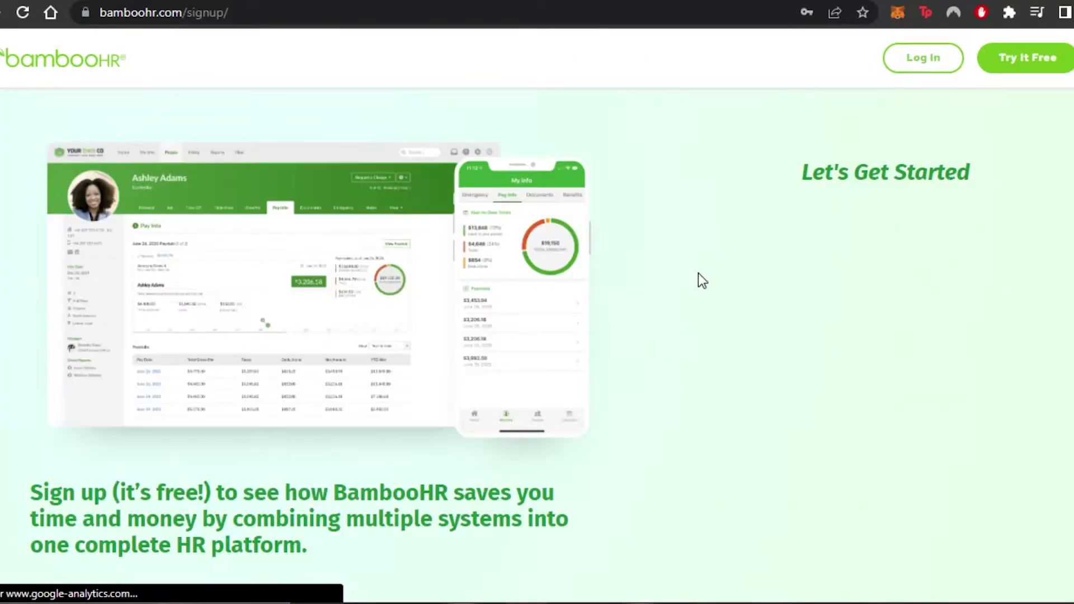
scroll(537, 313, down, 3)
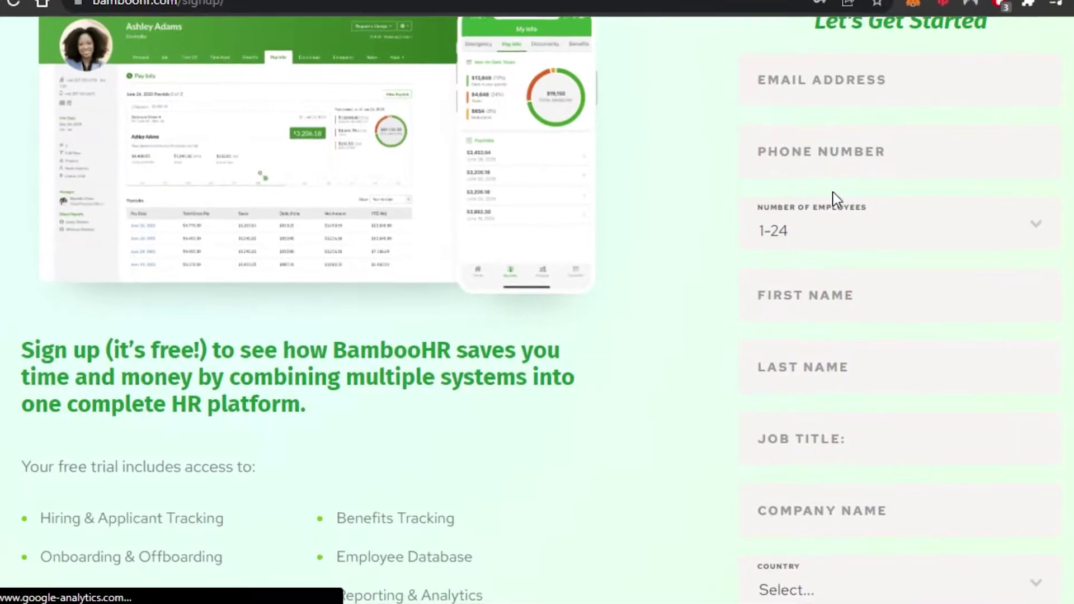
scroll(537, 302, down, 5)
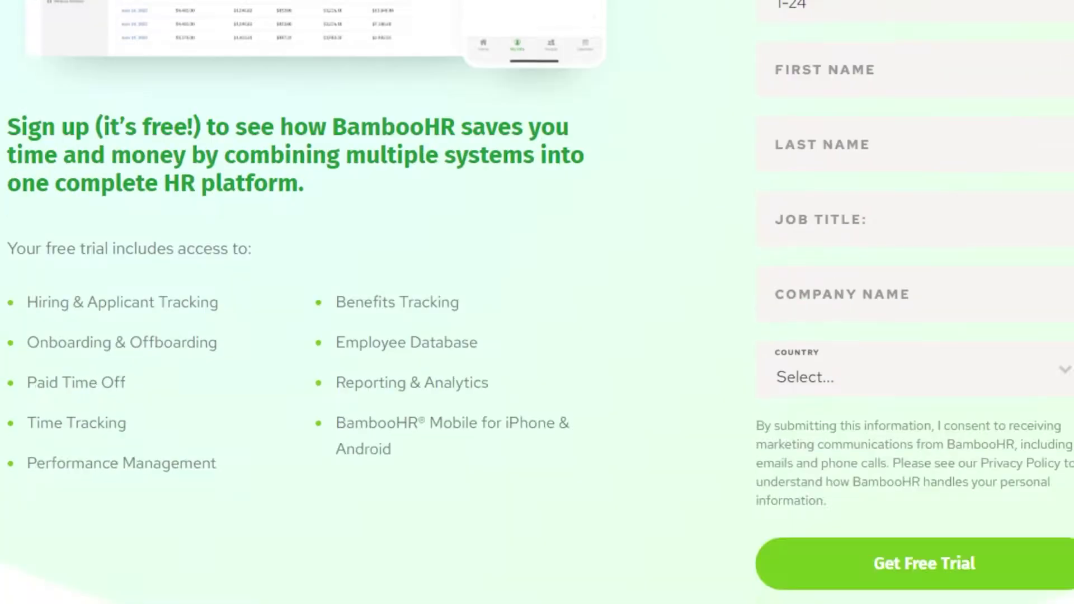
scroll(538, 302, up, 4)
scroll(537, 302, up, 3)
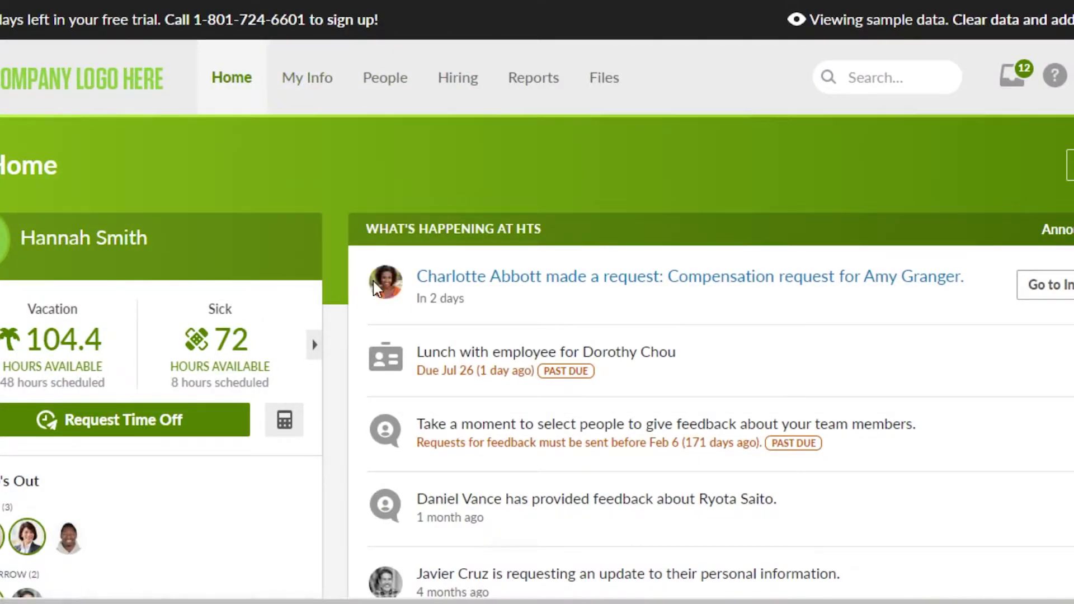
Scroll through the Home dashboard's time-off balances, What's Happening, My Benefits and Welcome to HTS sections
scroll(780, 183, down, 1)
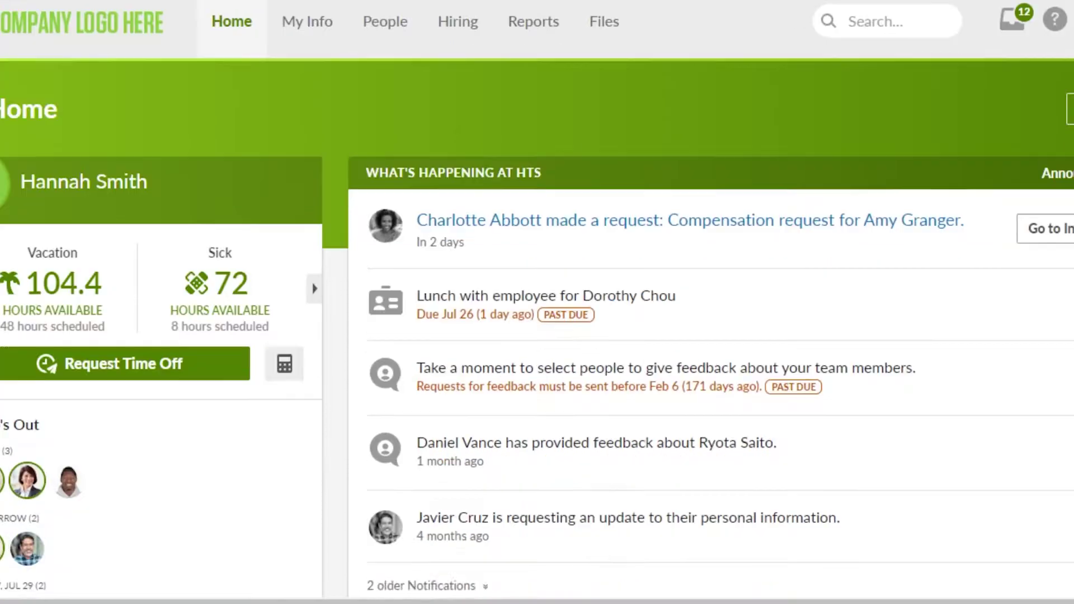
scroll(780, 183, down, 7)
scroll(780, 183, down, 6)
scroll(780, 183, up, 8)
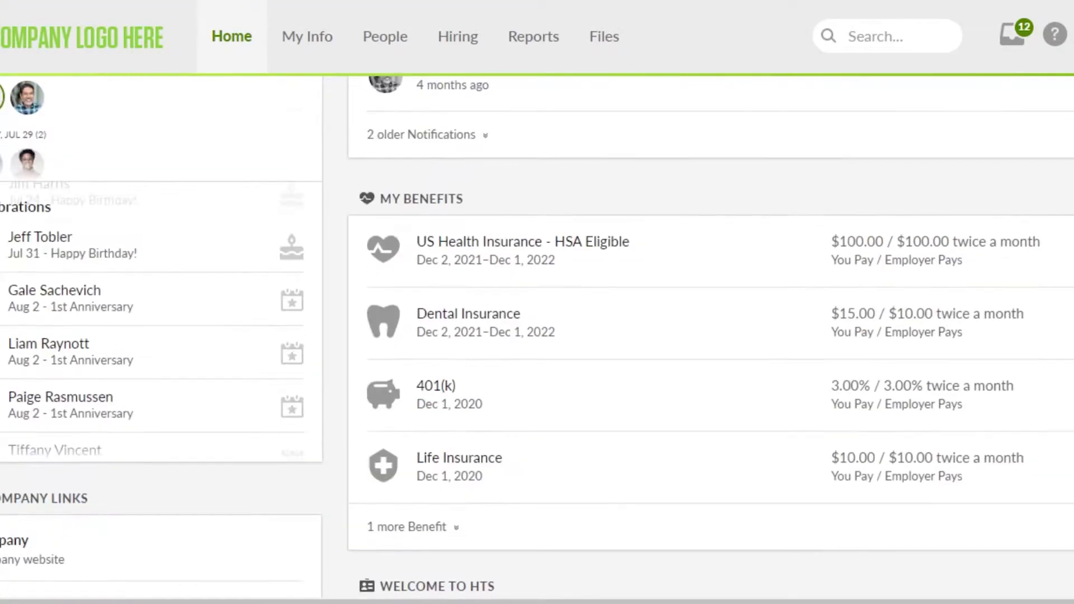
scroll(780, 183, up, 7)
scroll(780, 183, up, 1)
scroll(780, 183, up, 1)
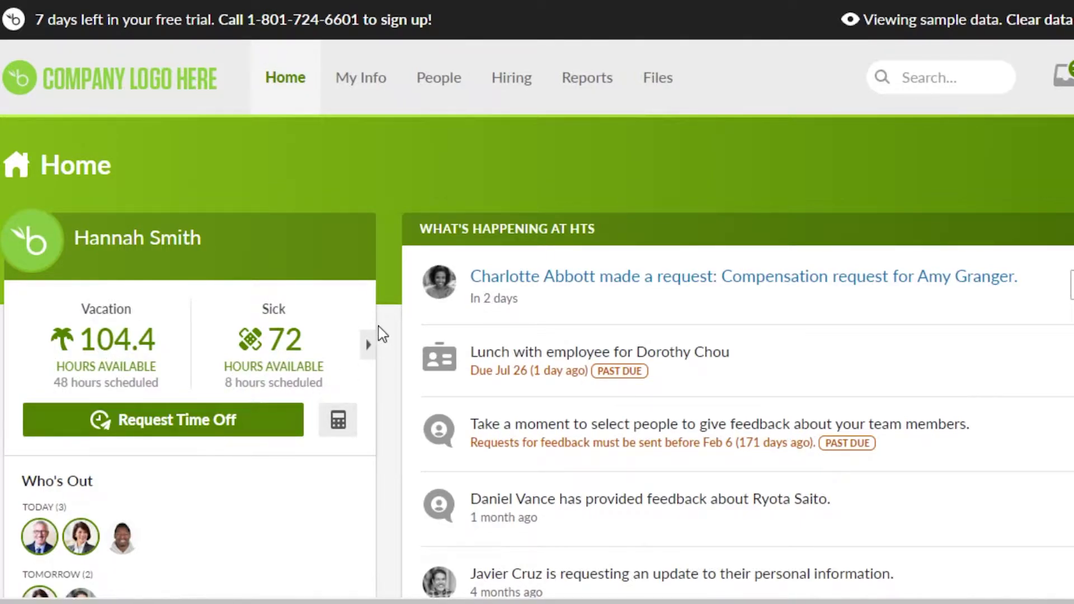
scroll(537, 335, down, 2)
scroll(537, 336, down, 1)
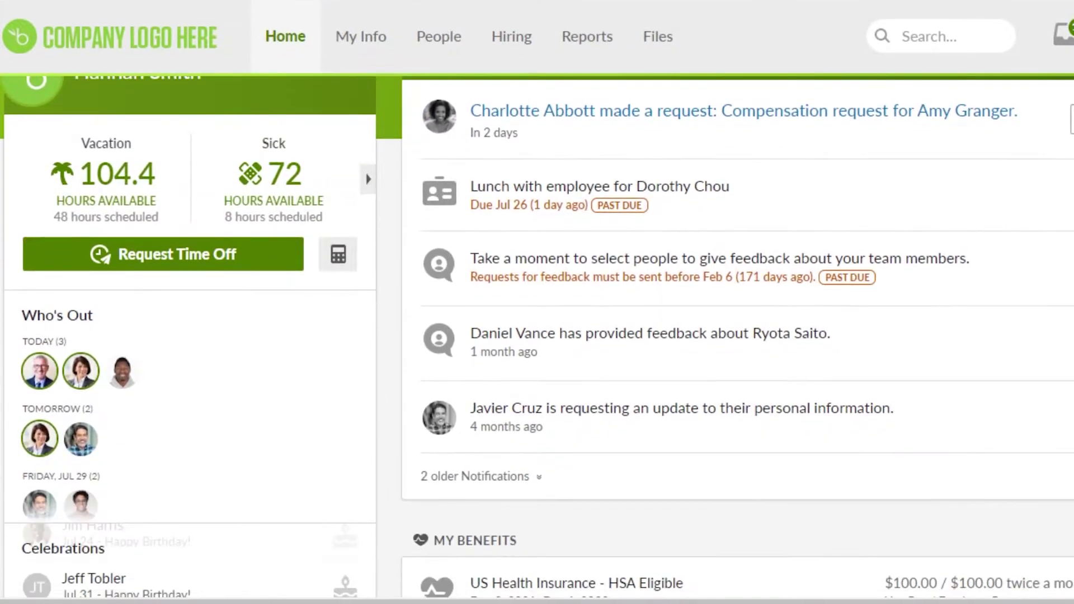
scroll(537, 335, down, 2)
scroll(537, 336, down, 1)
scroll(537, 336, up, 3)
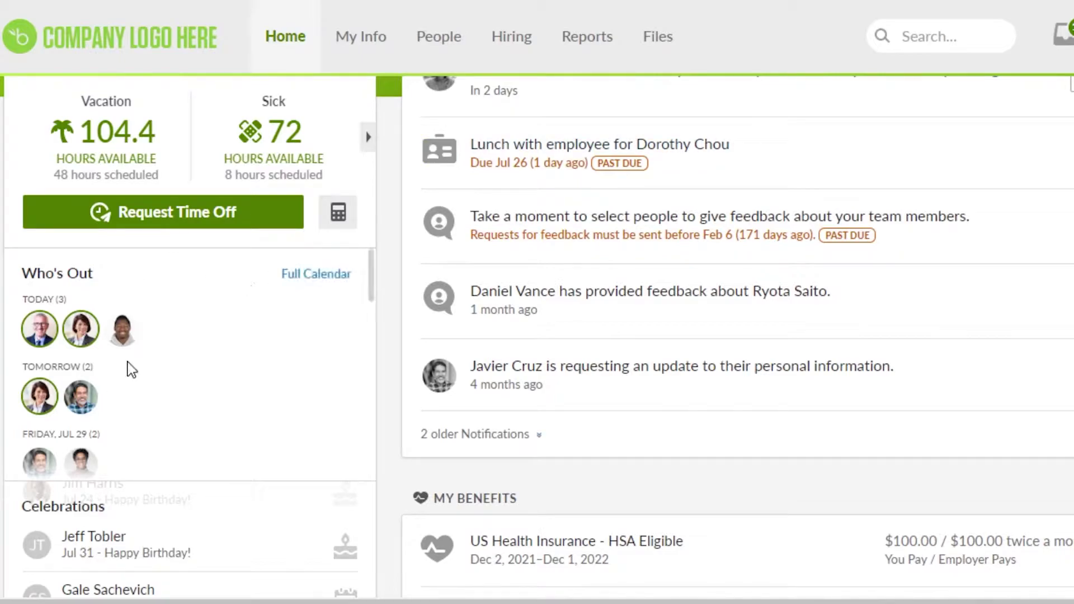
scroll(615, 235, up, 4)
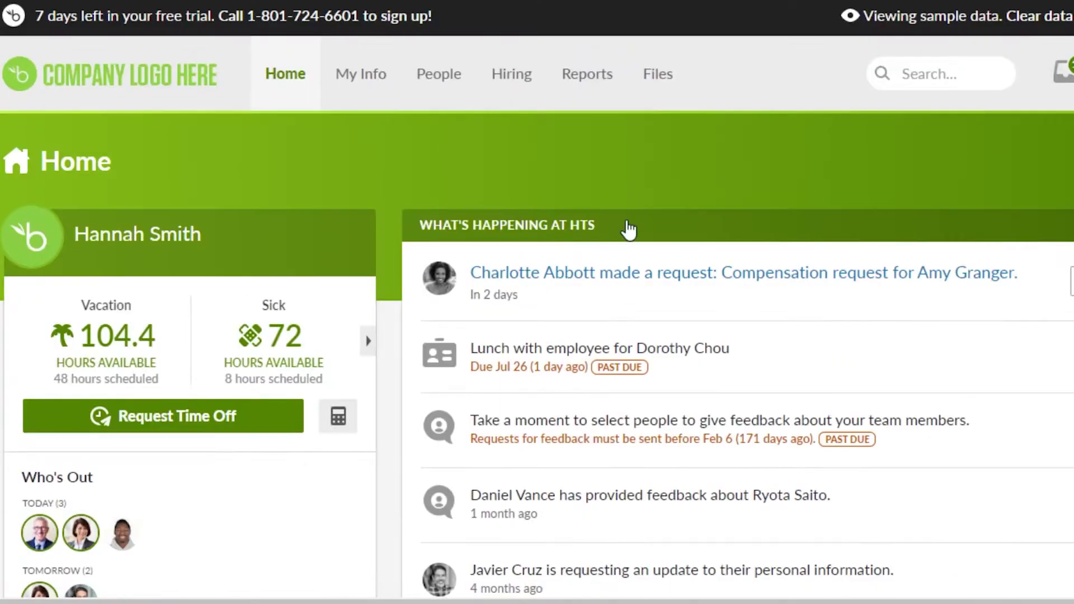
scroll(587, 342, down, 10)
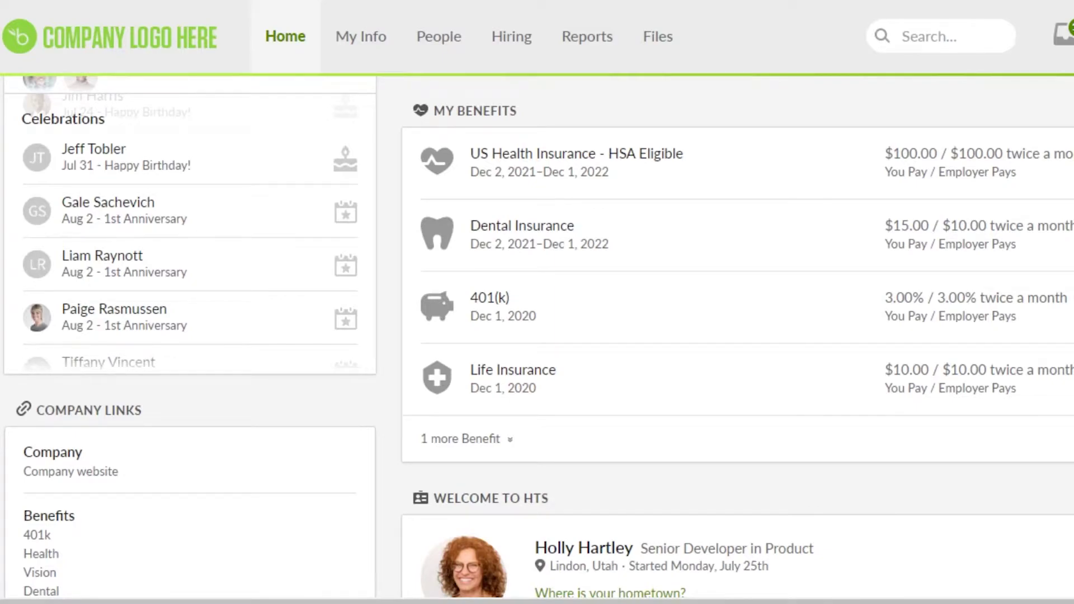
scroll(615, 335, down, 5)
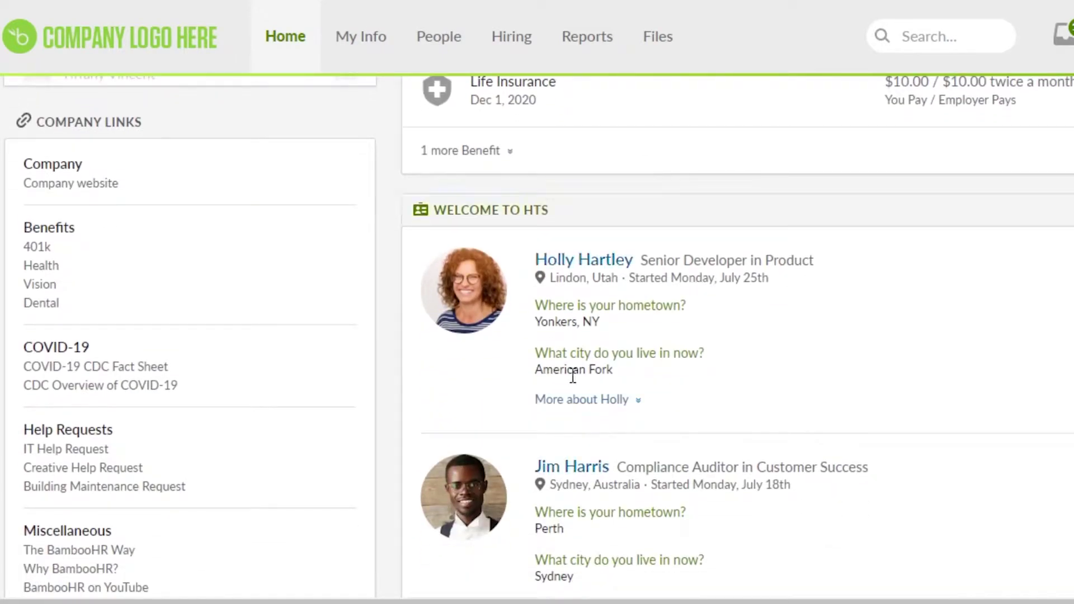
scroll(674, 380, up, 10)
scroll(674, 380, up, 5)
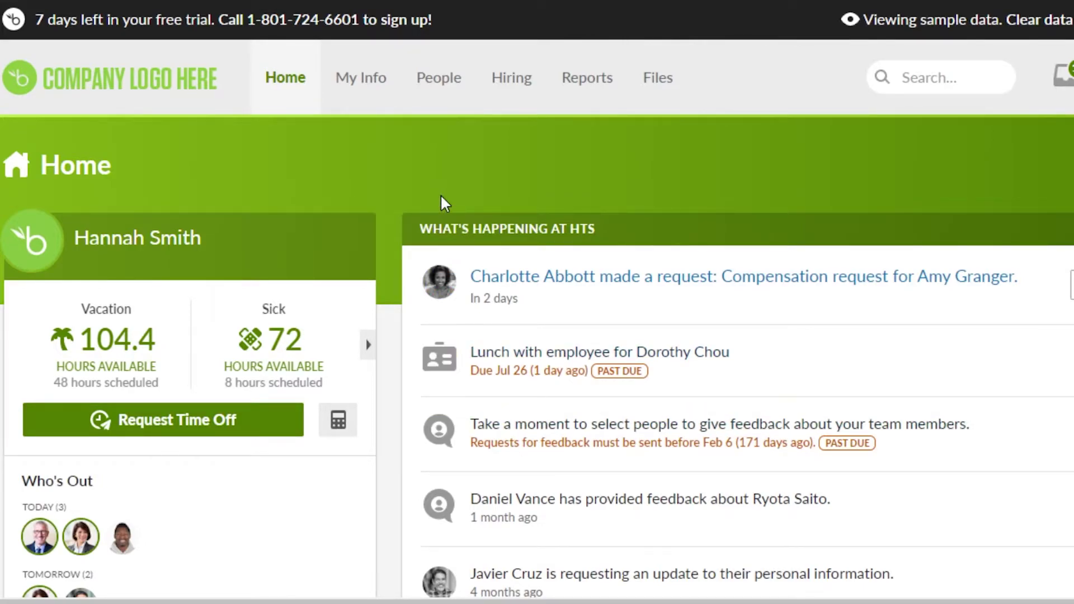
click(362, 76)
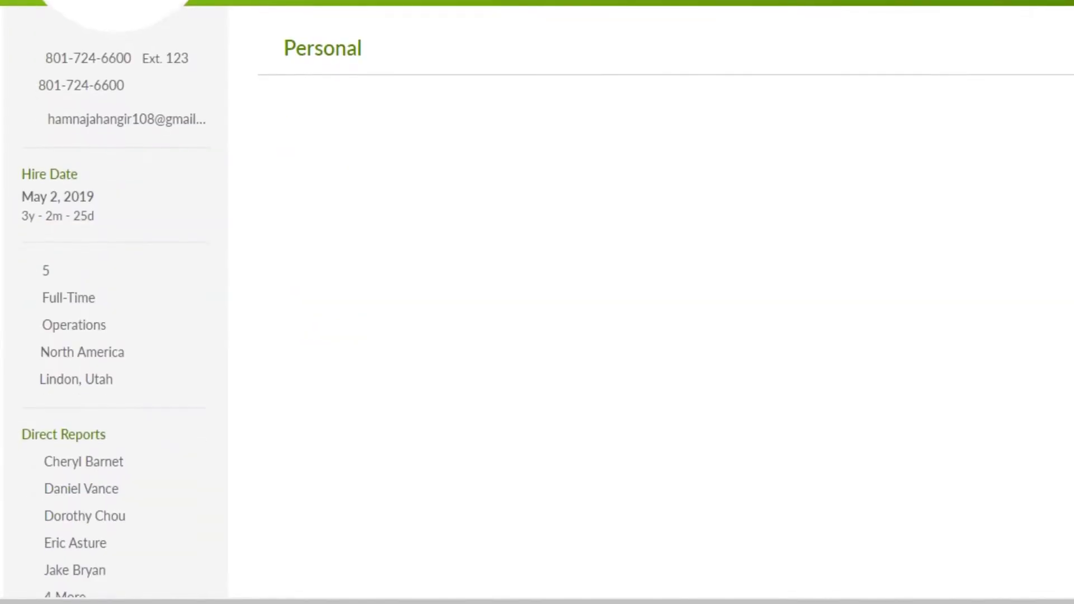
scroll(537, 335, up, 4)
scroll(537, 335, down, 10)
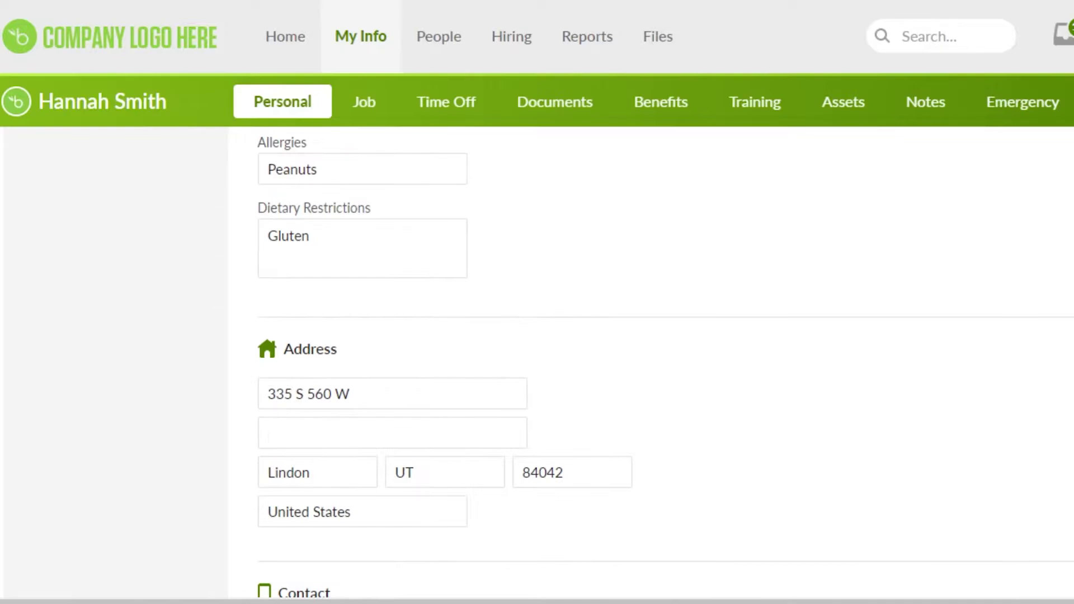
scroll(537, 336, up, 10)
scroll(537, 336, up, 3)
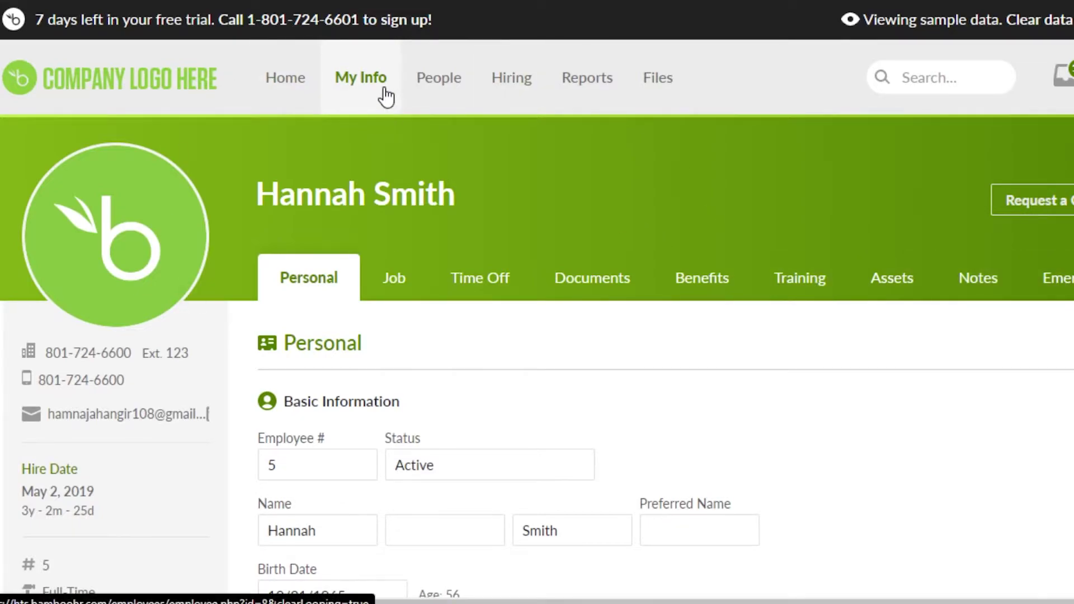
click(454, 95)
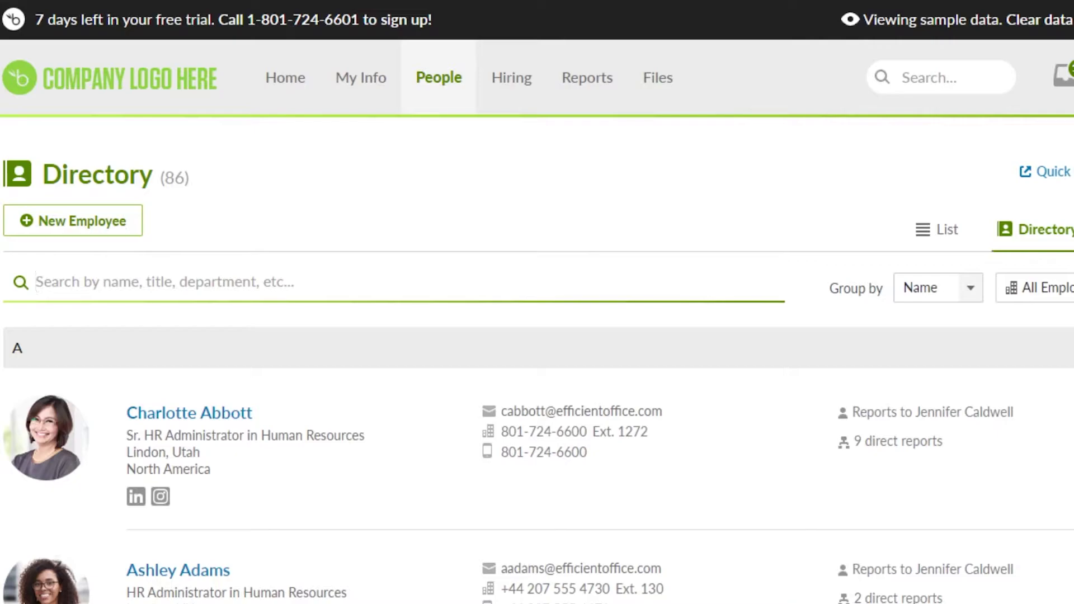
scroll(537, 431, down, 3)
scroll(537, 431, down, 5)
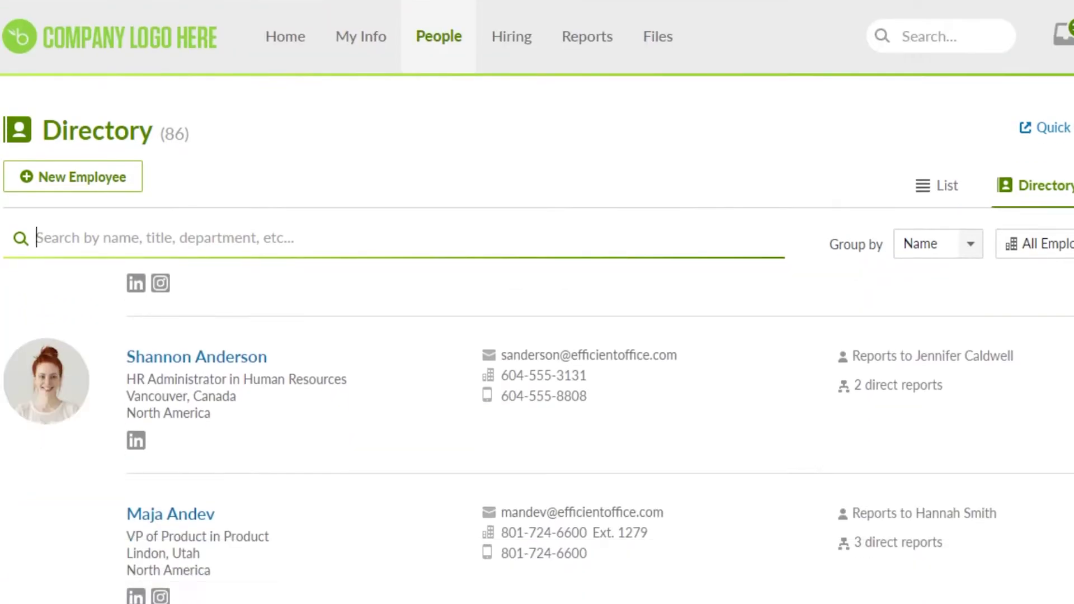
scroll(537, 430, down, 3)
scroll(537, 431, down, 2)
scroll(537, 431, down, 5)
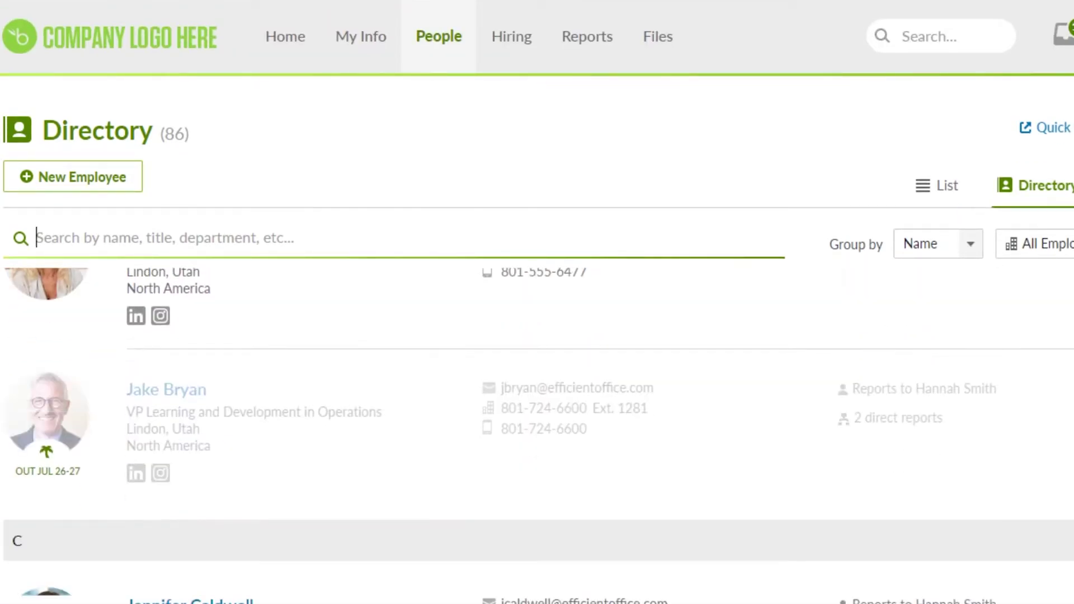
scroll(537, 431, down, 3)
scroll(537, 430, down, 3)
scroll(537, 431, down, 3)
scroll(537, 431, down, 2)
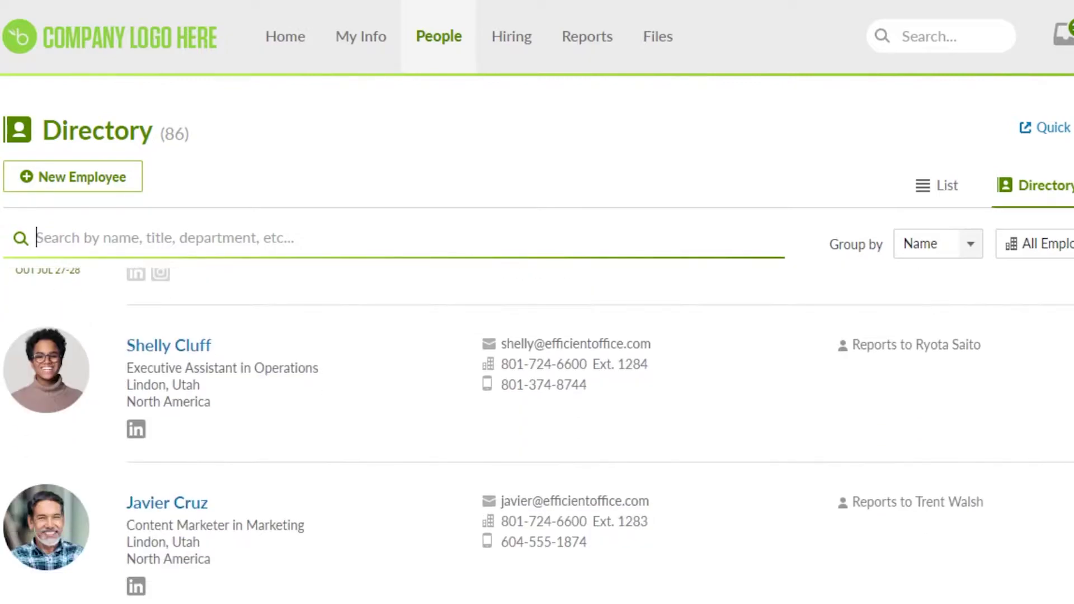
scroll(537, 430, down, 2)
scroll(538, 430, up, 1)
scroll(537, 430, up, 10)
scroll(537, 431, up, 5)
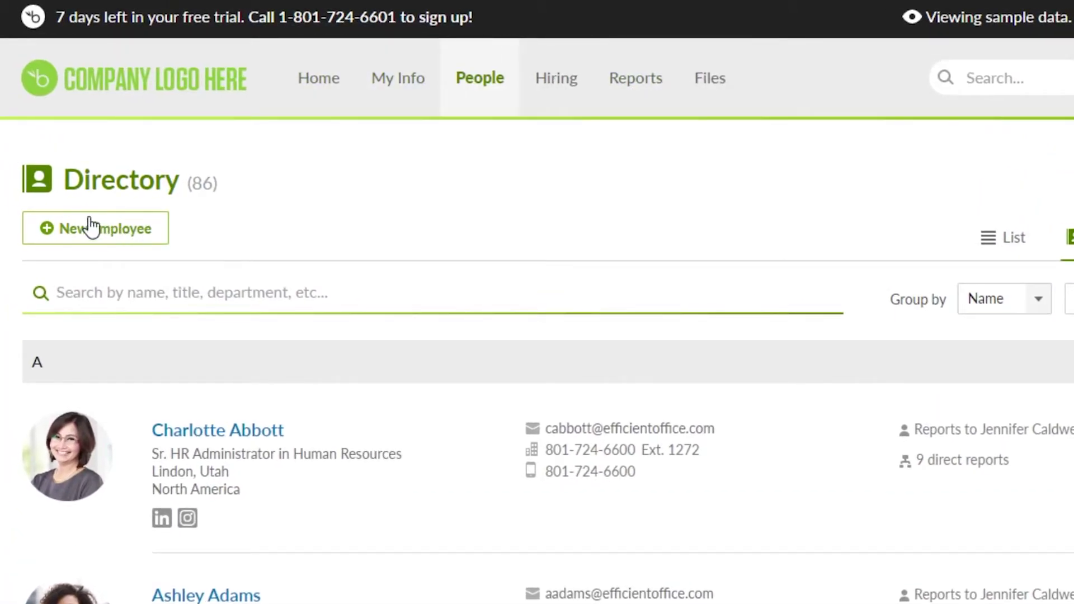
click(91, 227)
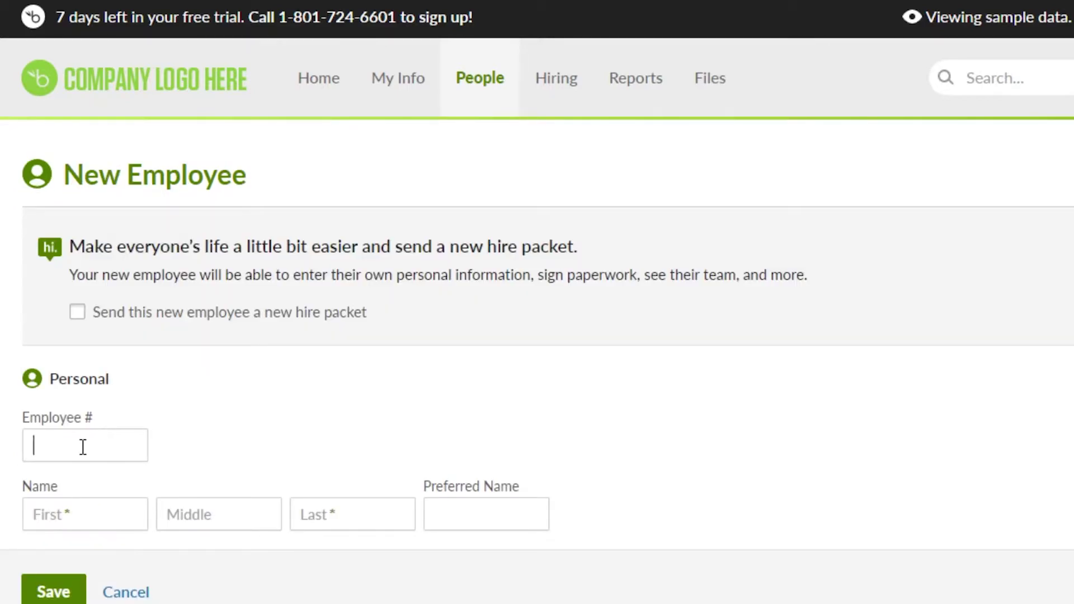
click(83, 447)
text(AD789320)
click(83, 511)
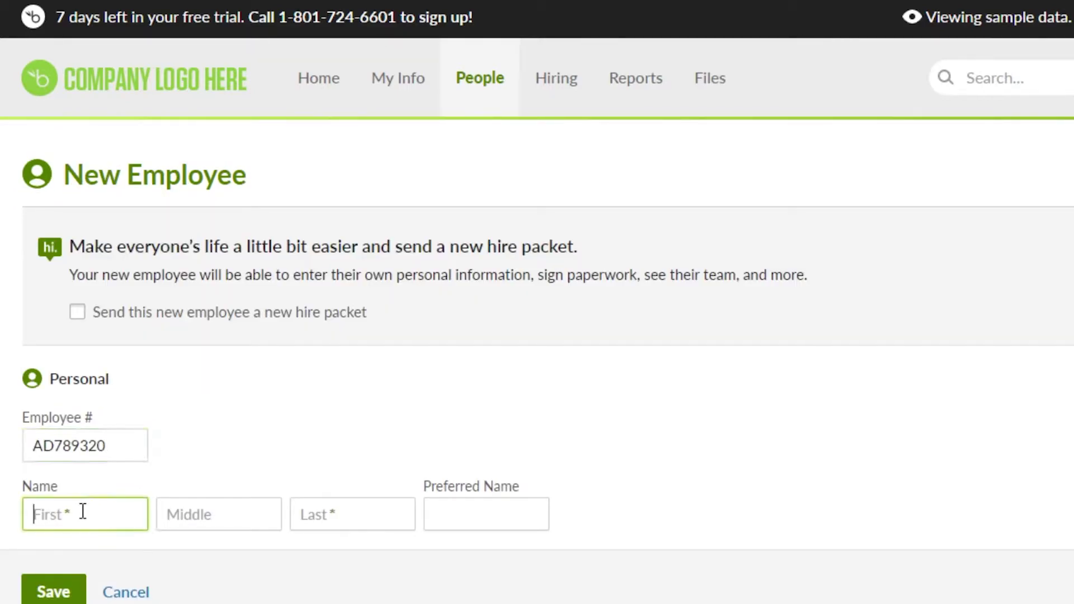
text(ben)
key(Tab)
text(martin)
key(Tab)
text(keith)
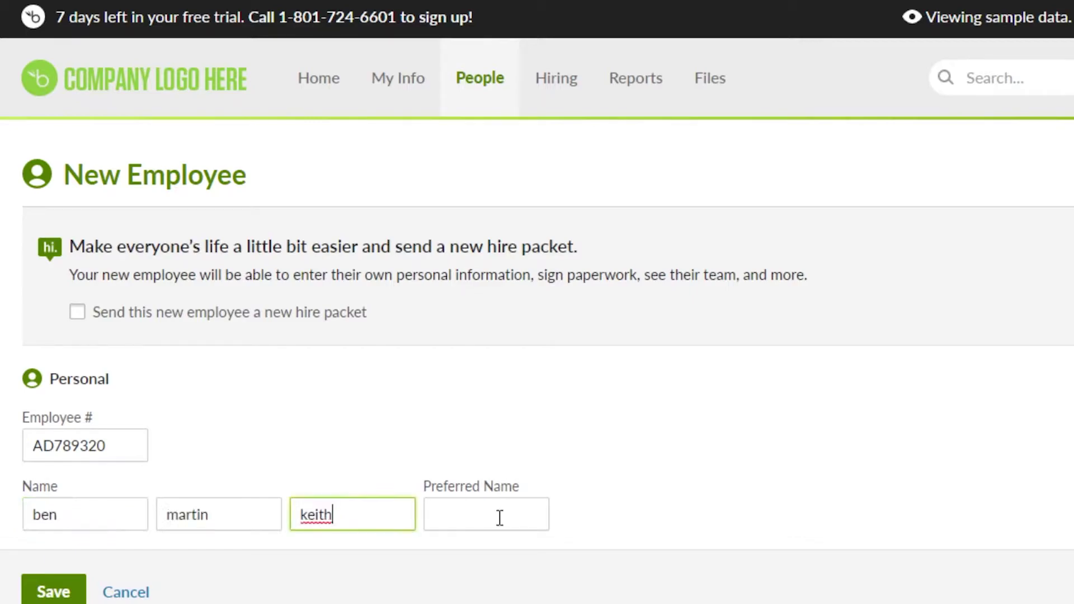
Set the new hire's preferred name to ben and gender to Male
click(500, 517)
text(ben)
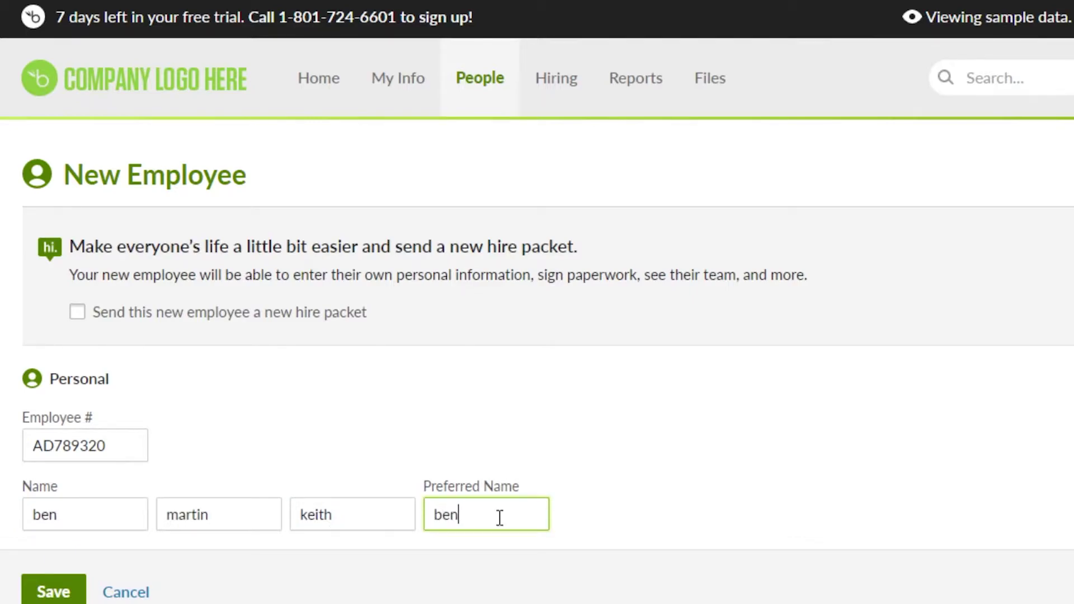
scroll(537, 302, down, 5)
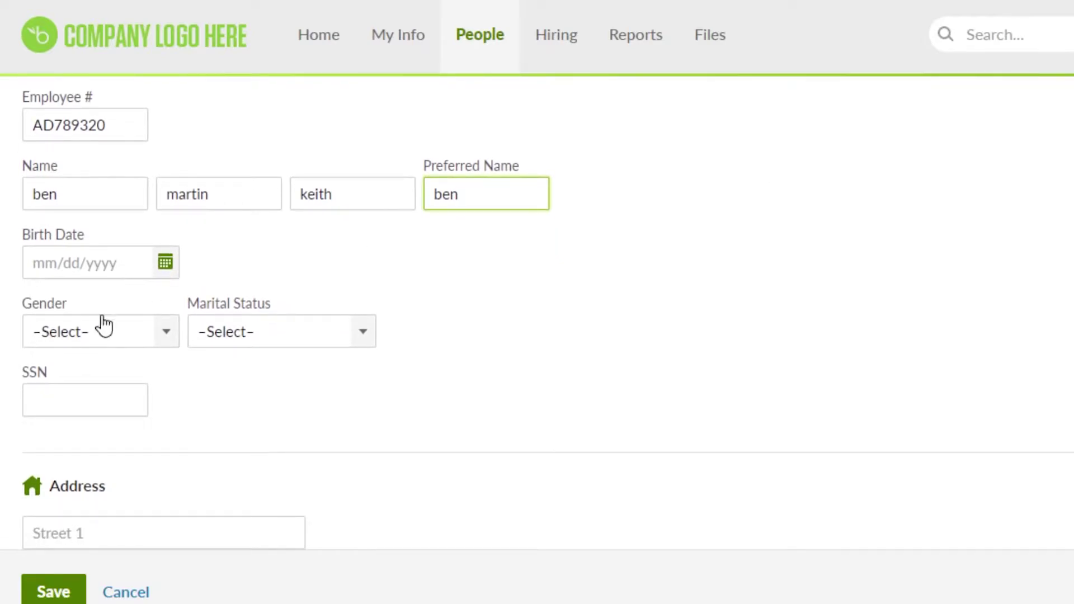
click(132, 339)
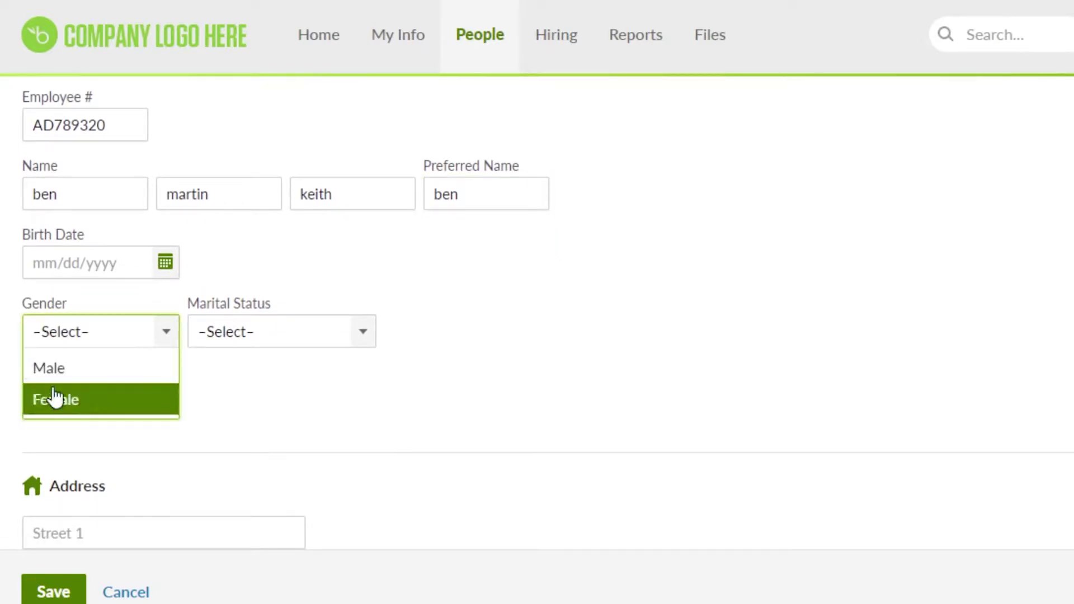
click(50, 370)
click(254, 342)
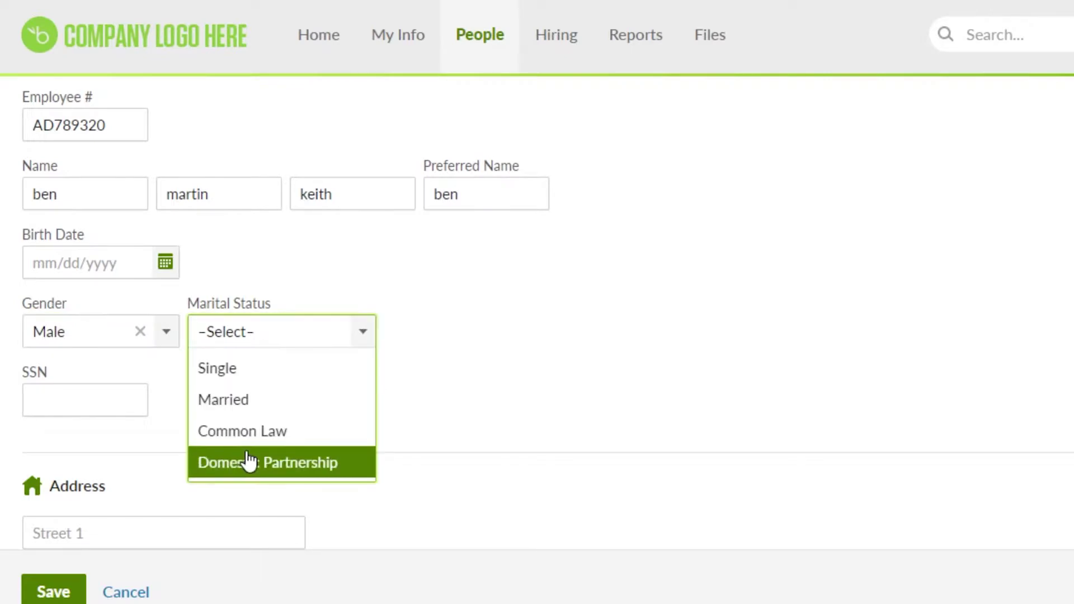
Set the new hire's marital status to Married
click(242, 399)
scroll(460, 290, down, 2)
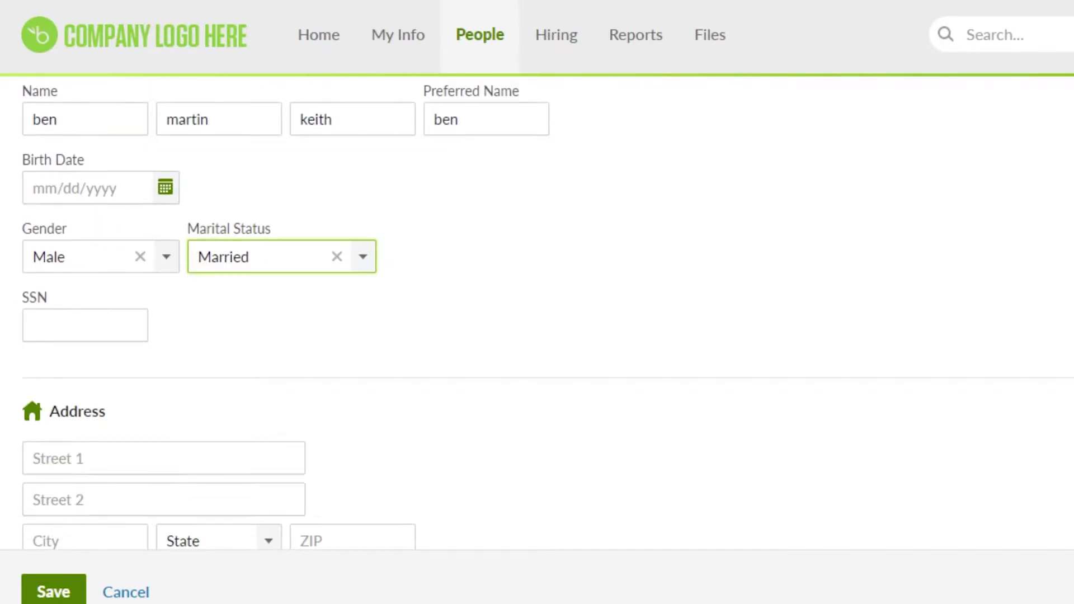
scroll(460, 290, down, 3)
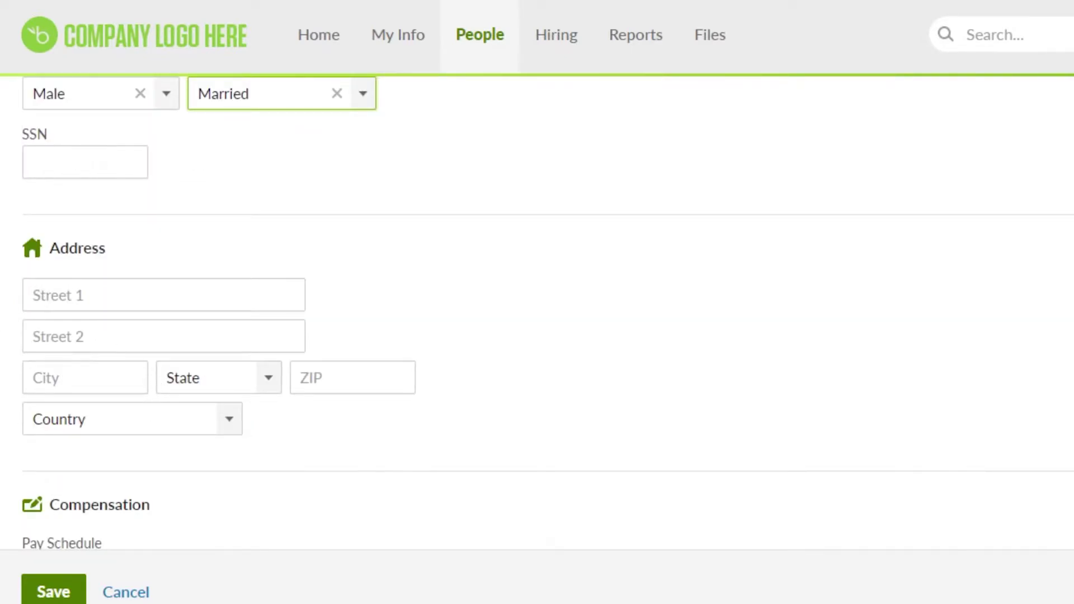
scroll(537, 314, down, 5)
scroll(537, 313, down, 2)
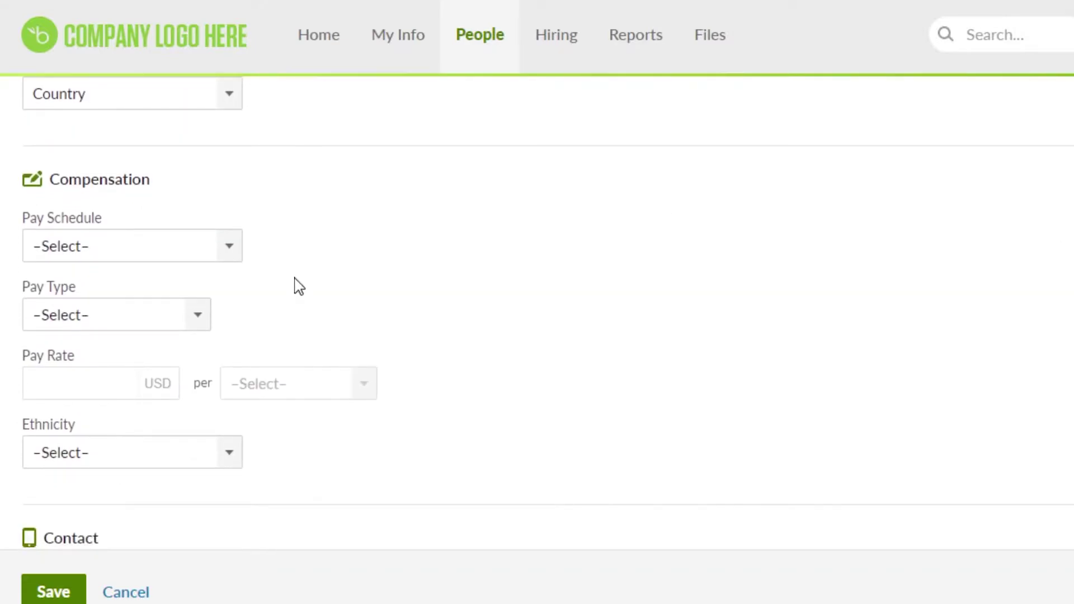
Set compensation to a twice-a-month Salary at $50.00 per Day
click(110, 246)
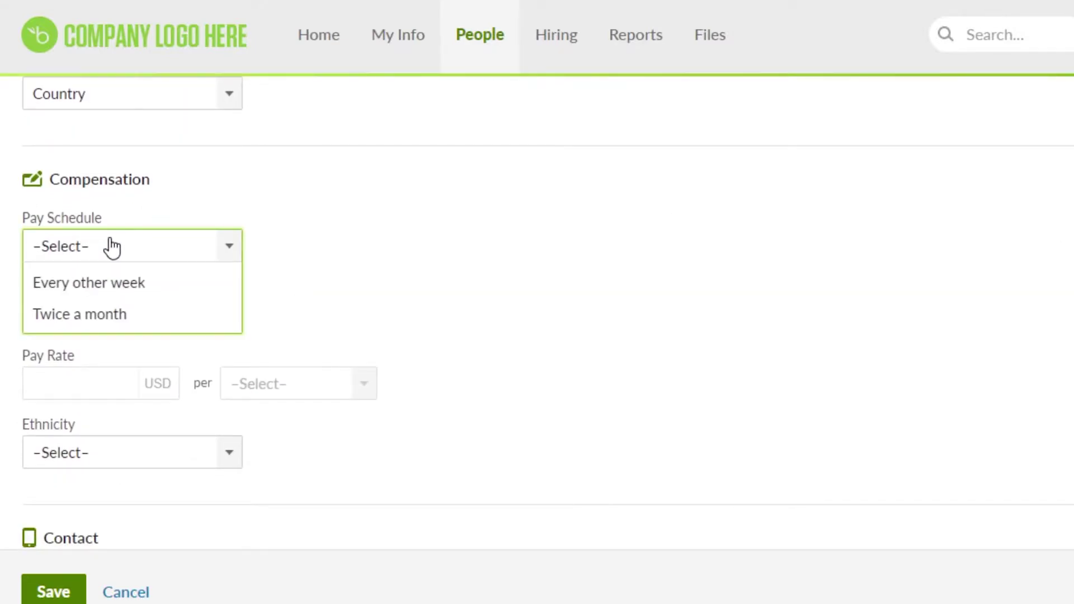
click(94, 315)
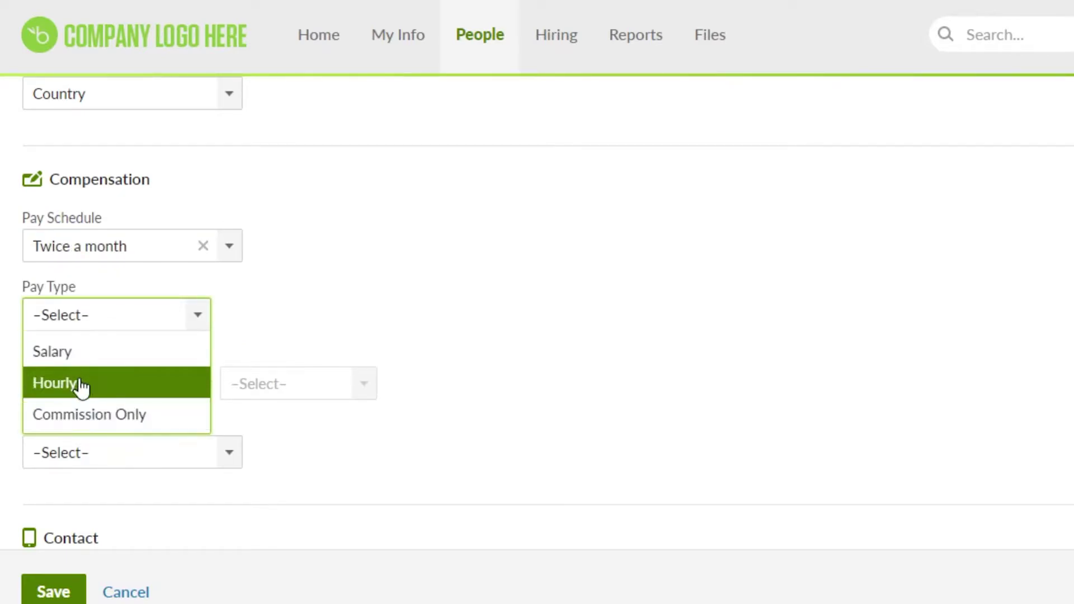
click(85, 353)
click(112, 380)
text(45)
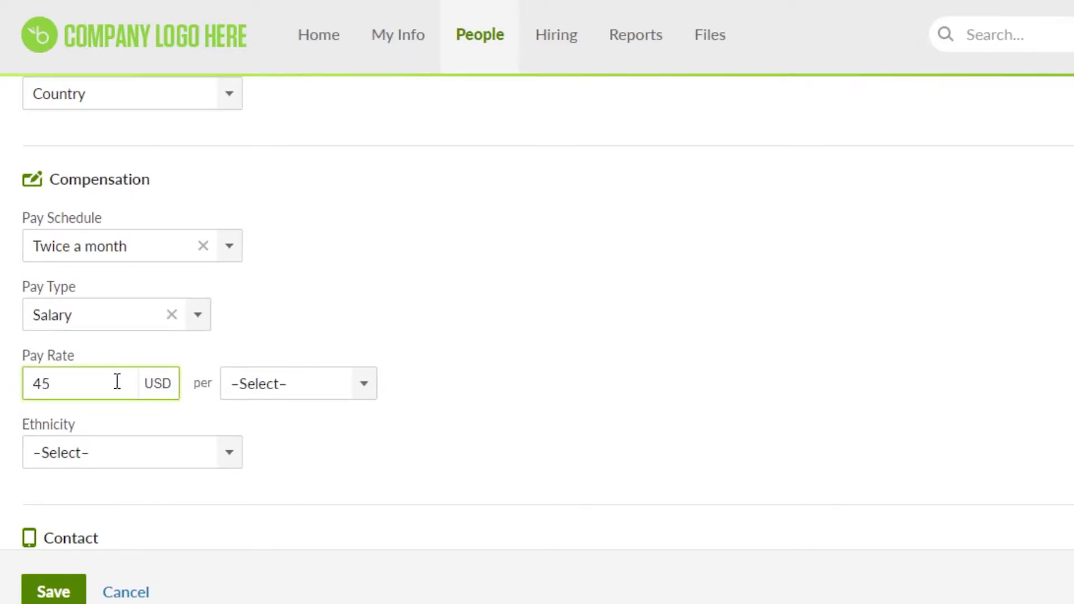
click(280, 394)
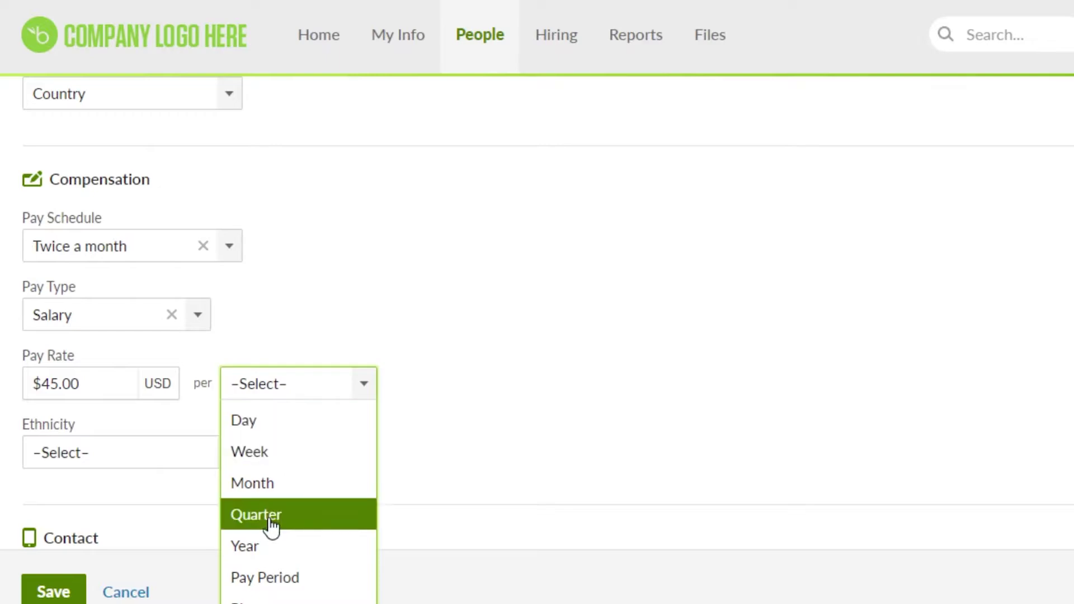
click(301, 421)
double_click(50, 392)
text(50)
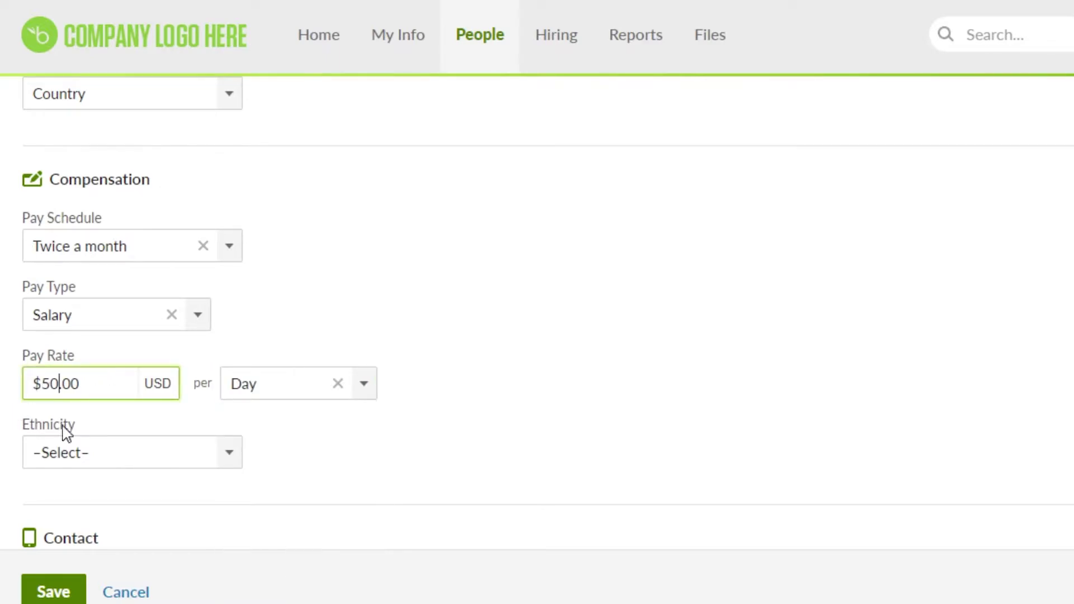
click(106, 455)
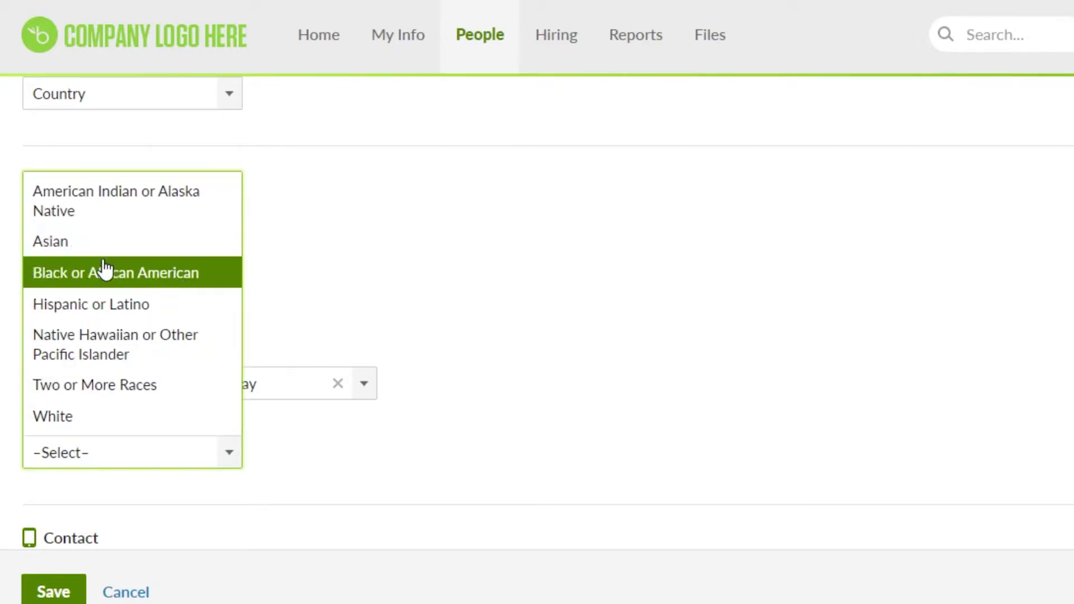
Set ethnicity to Hispanic or Latino and employment status to Full-Time
click(96, 305)
scroll(280, 252, down, 7)
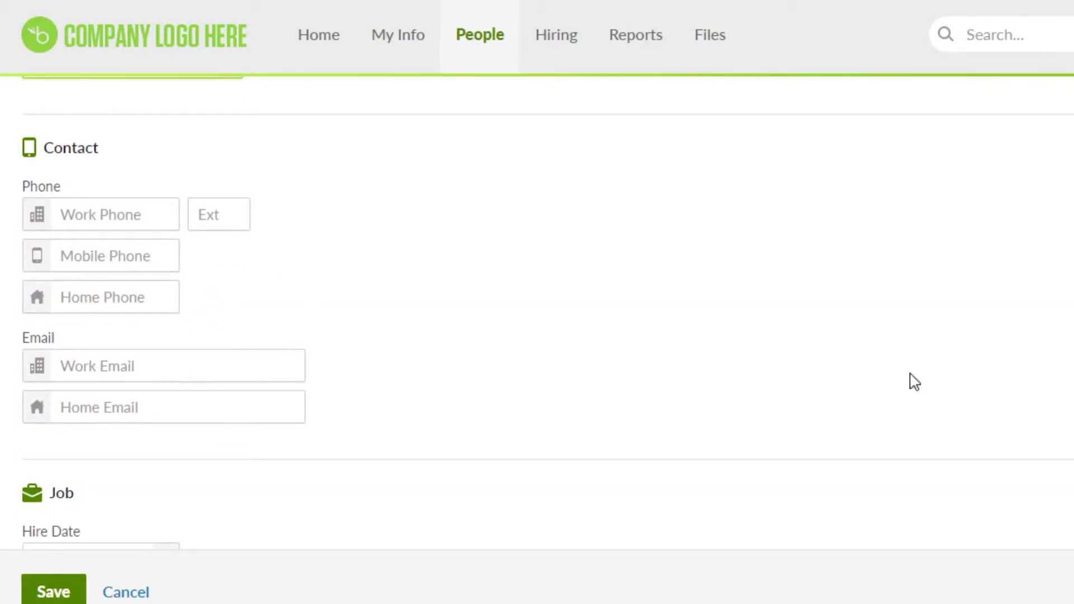
scroll(537, 313, down, 1)
scroll(537, 313, down, 3)
scroll(537, 313, down, 3)
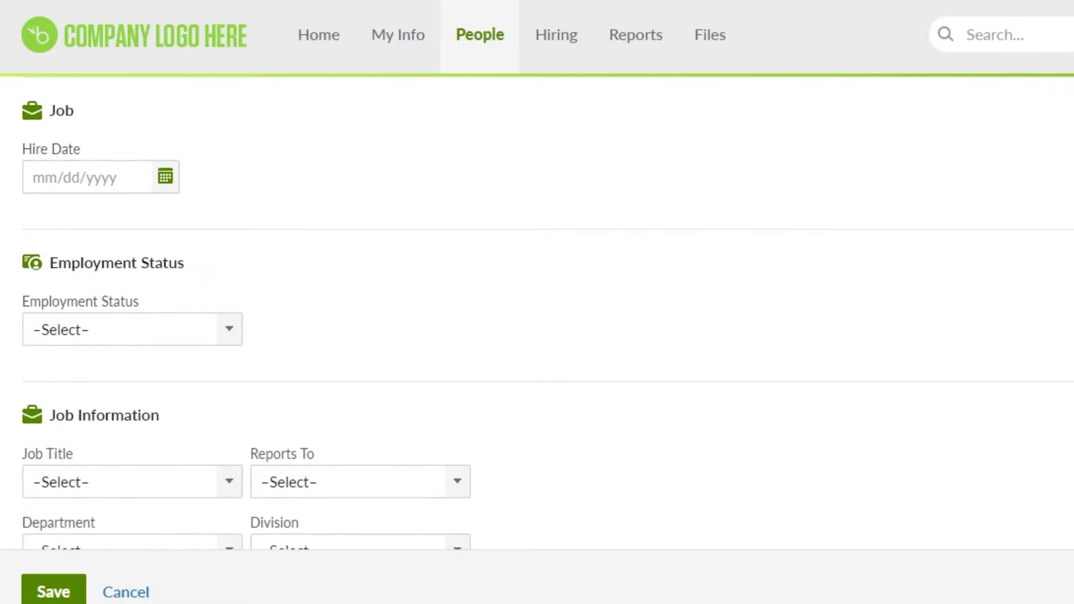
click(96, 340)
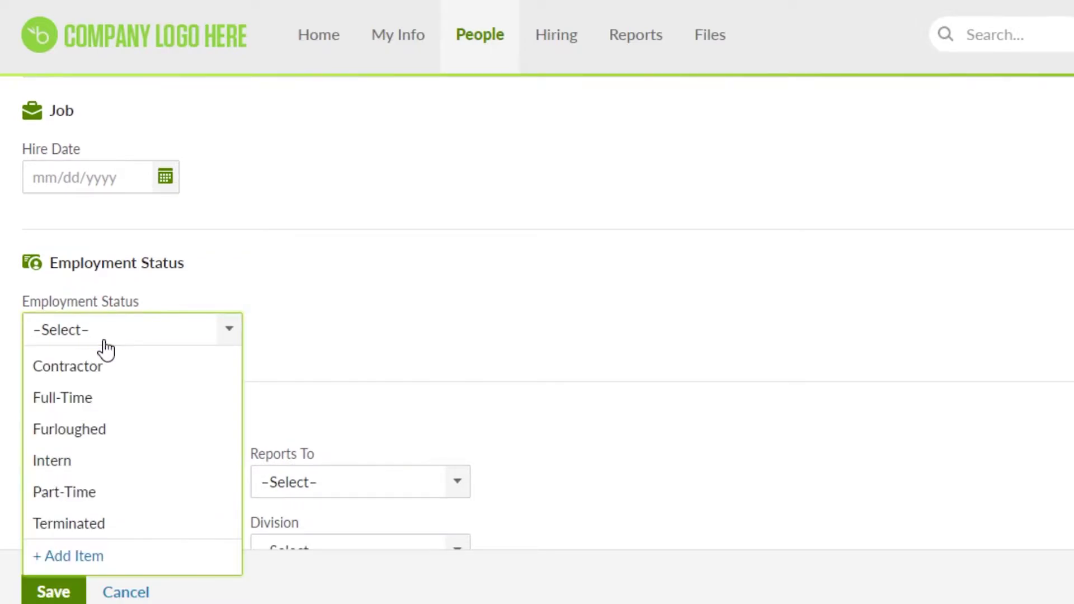
click(96, 398)
scroll(327, 352, down, 4)
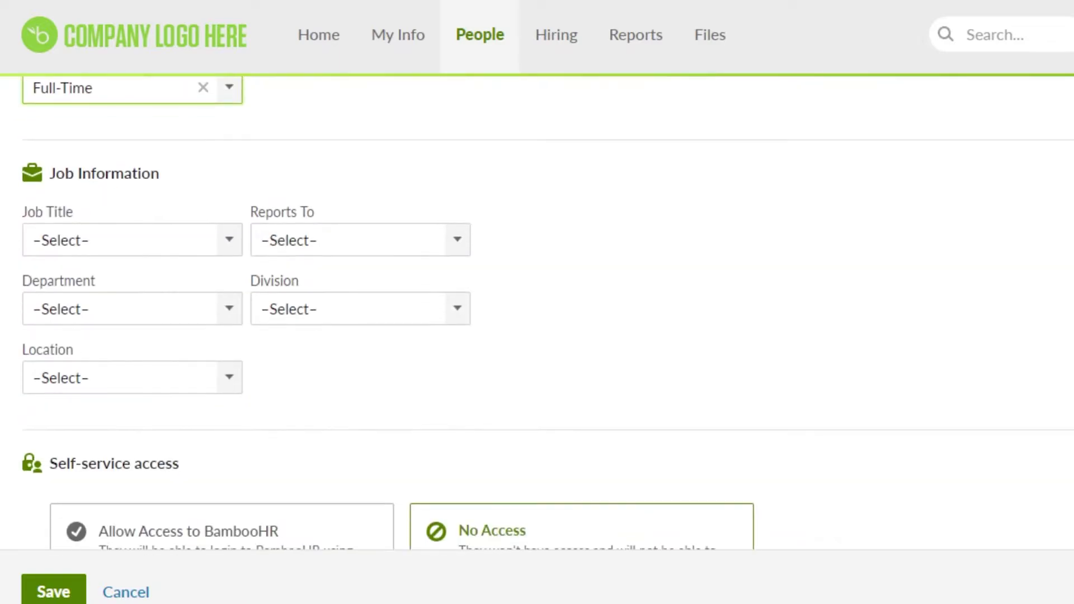
click(161, 245)
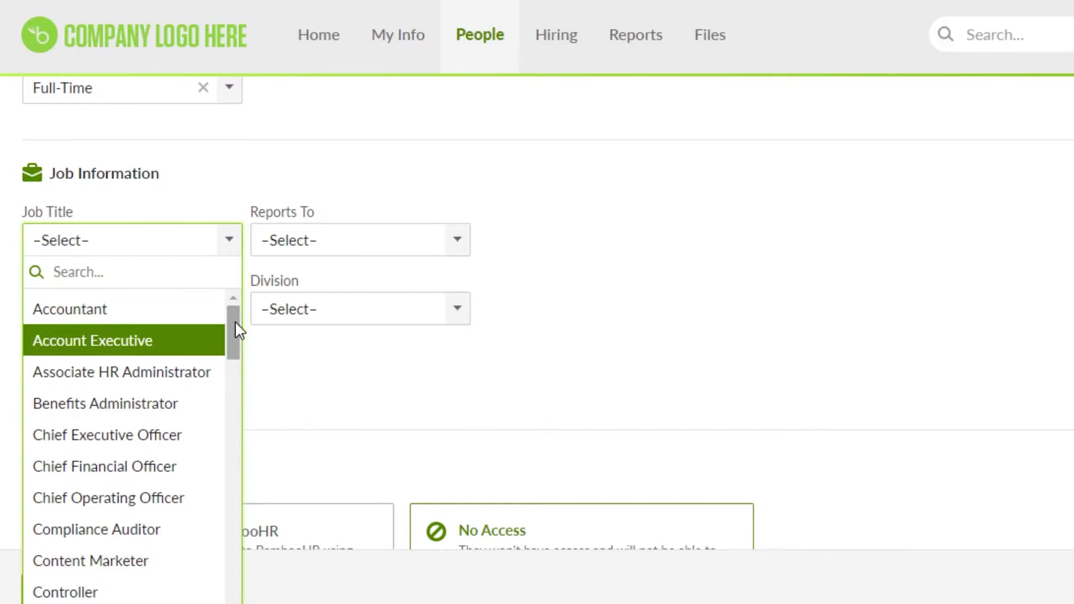
mouse_move(233, 349)
mouse_down()
mouse_move(233, 376)
mouse_move(233, 314)
mouse_up()
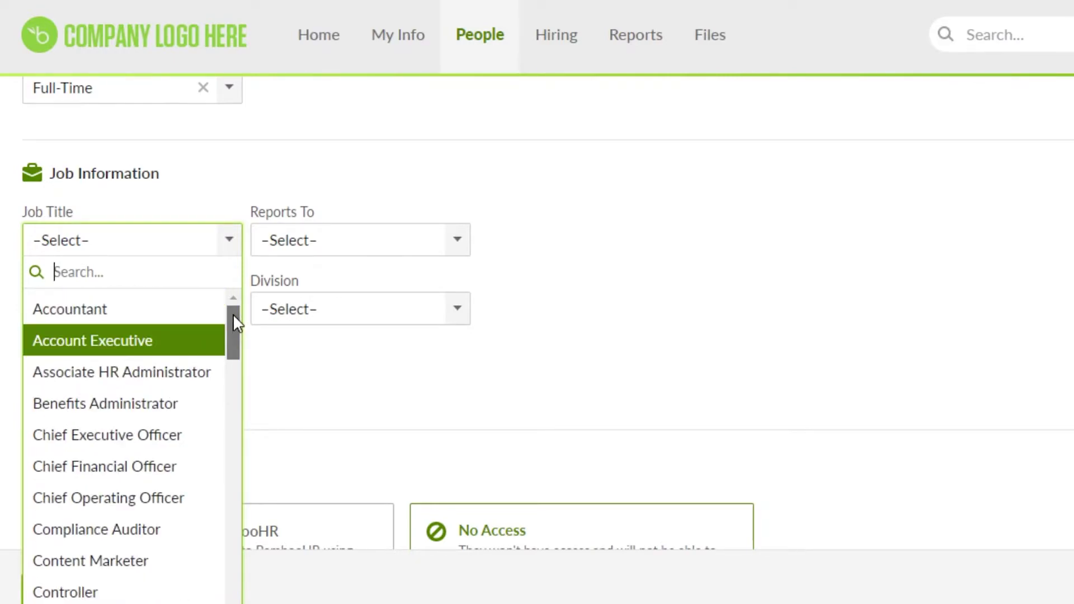
click(114, 379)
click(360, 252)
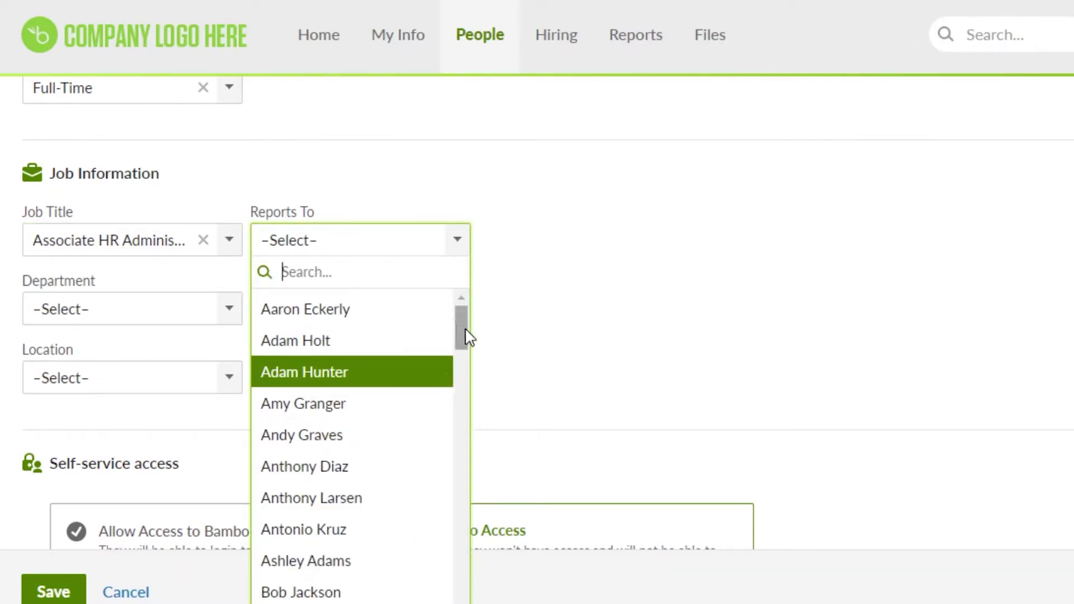
drag(467, 337, 466, 411)
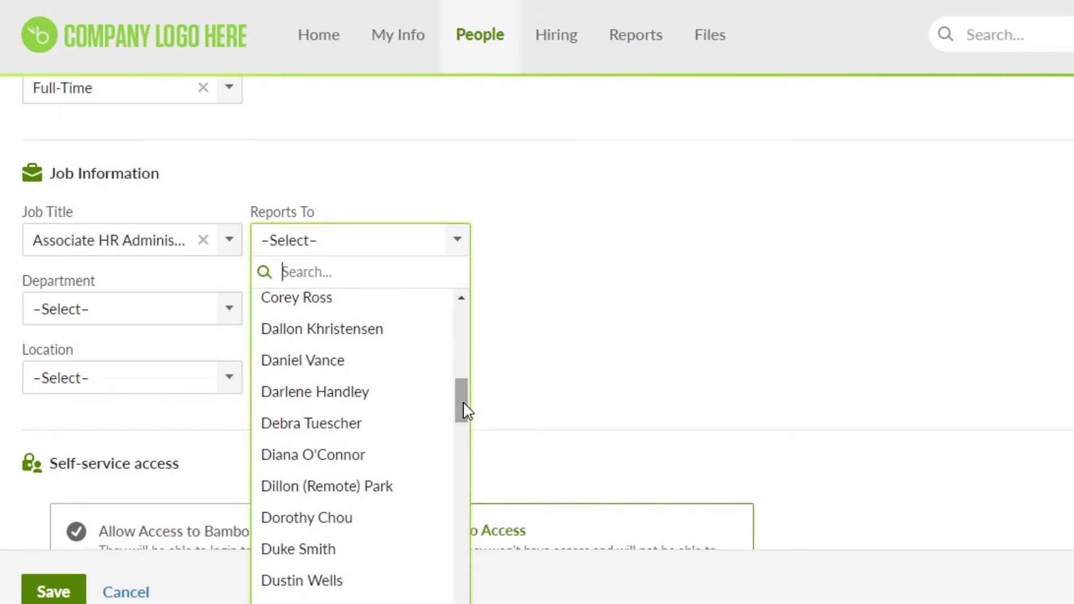
mouse_move(466, 411)
mouse_down()
mouse_move(463, 503)
mouse_move(469, 451)
mouse_up()
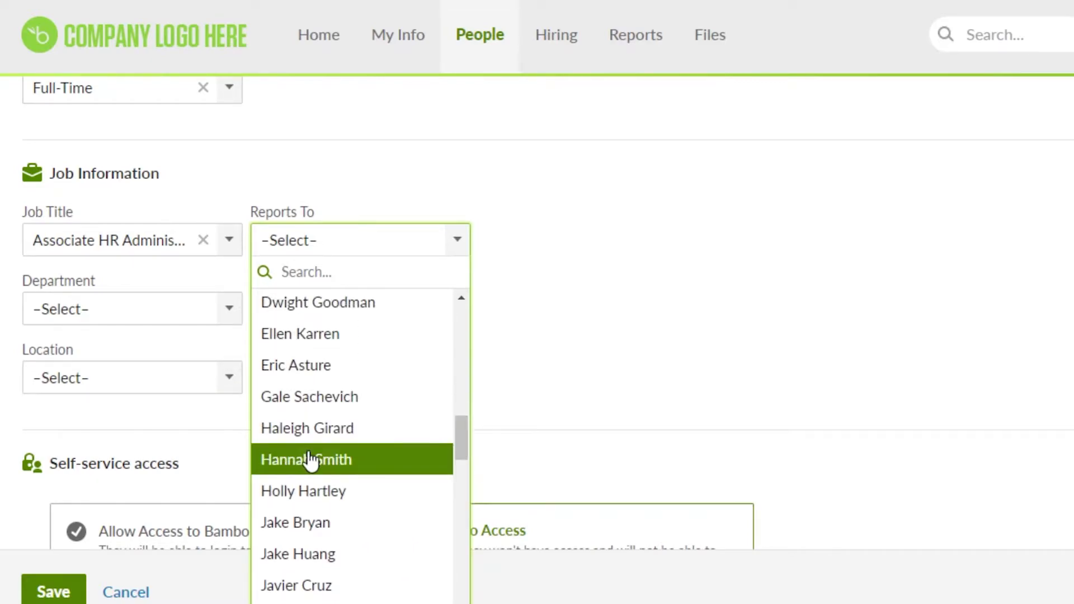
click(321, 495)
Assign department Human Resources, division North America and location Lindon, Utah
click(178, 325)
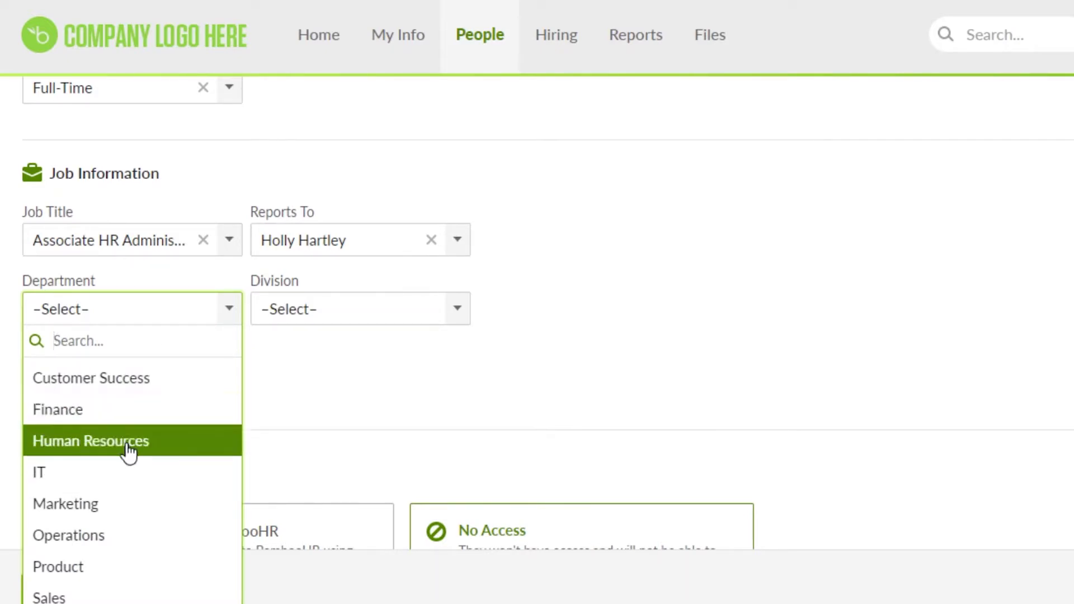
click(129, 453)
click(335, 308)
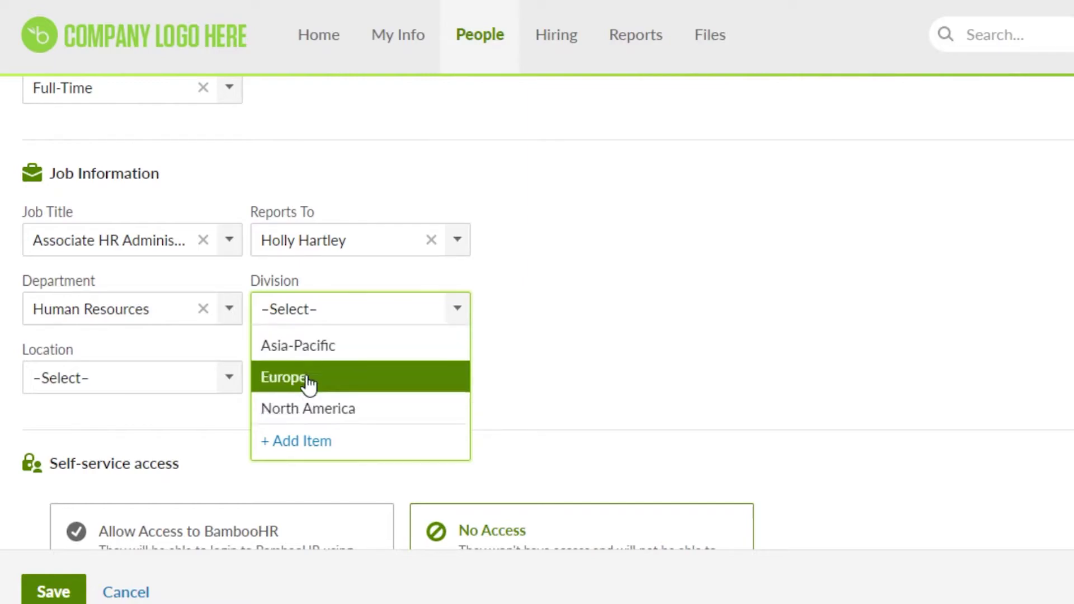
click(302, 407)
click(168, 386)
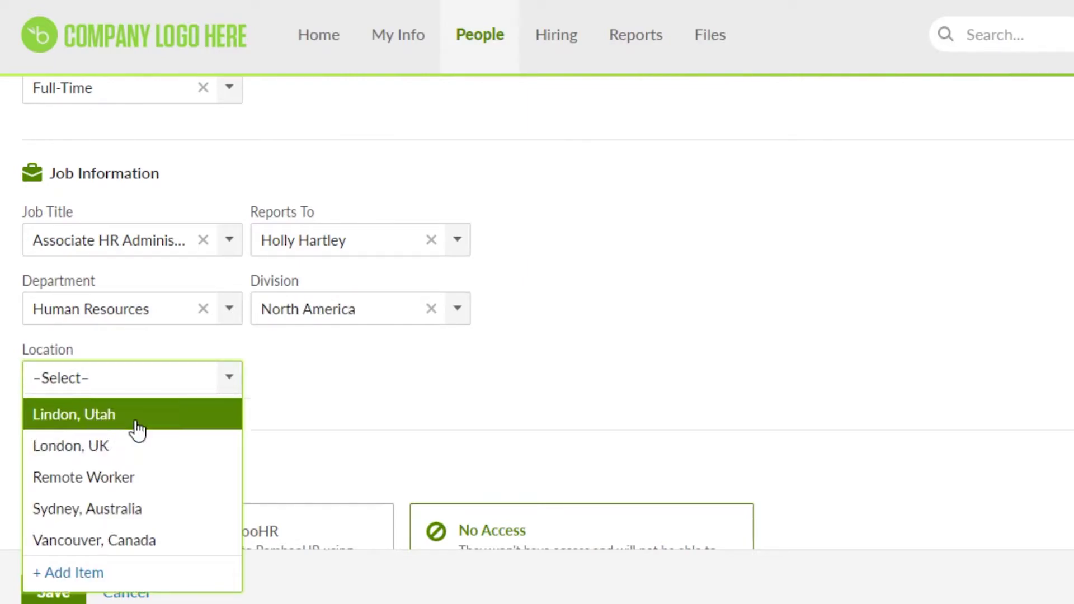
click(136, 423)
scroll(537, 313, down, 3)
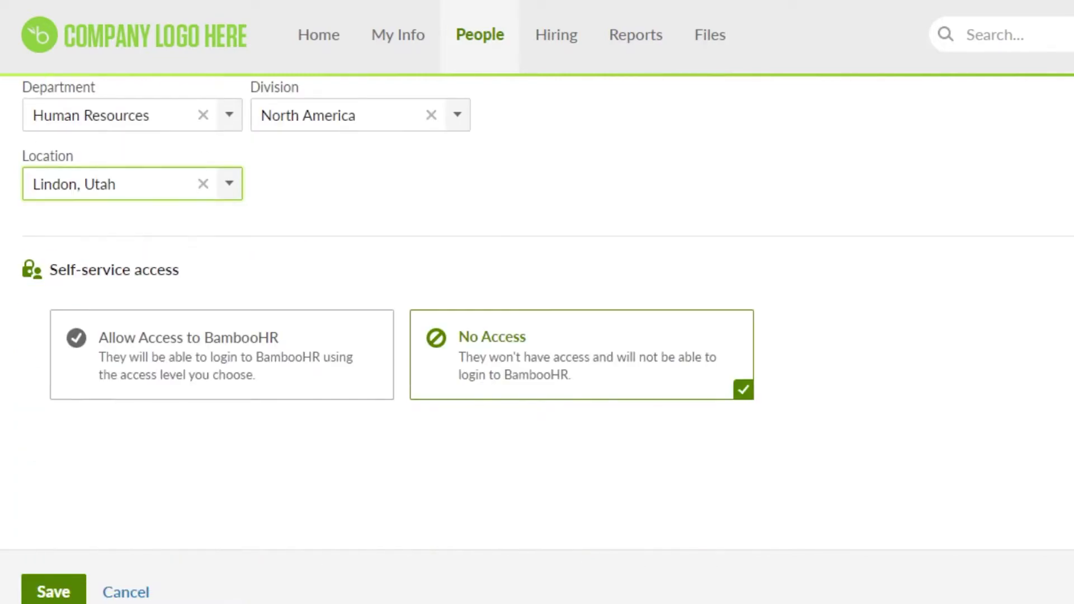
scroll(411, 390, down, 5)
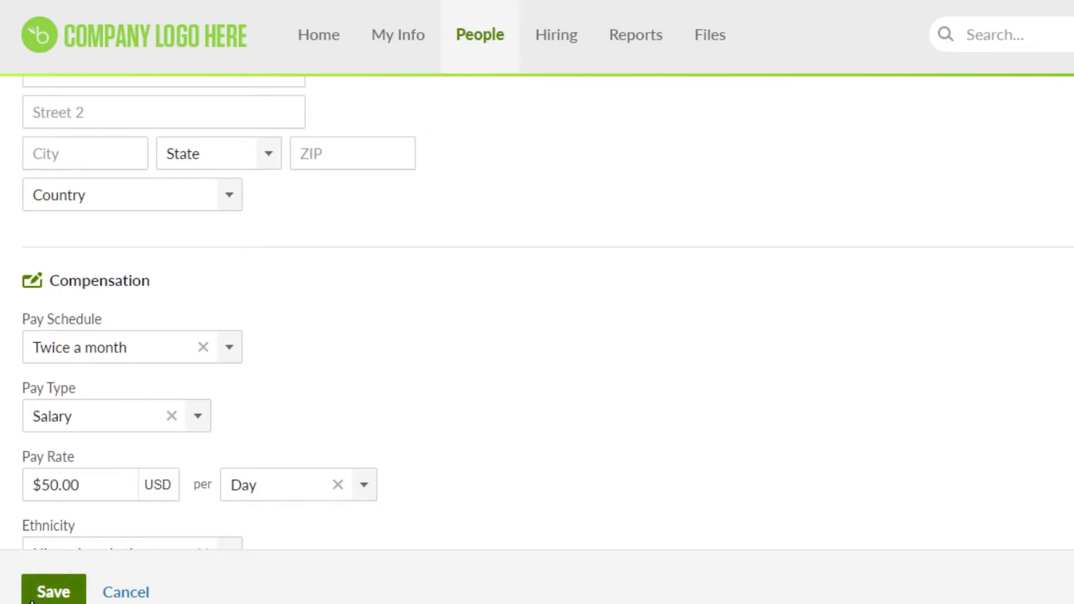
Save Ben's record and review his new Associate HR Administrator profile
click(64, 579)
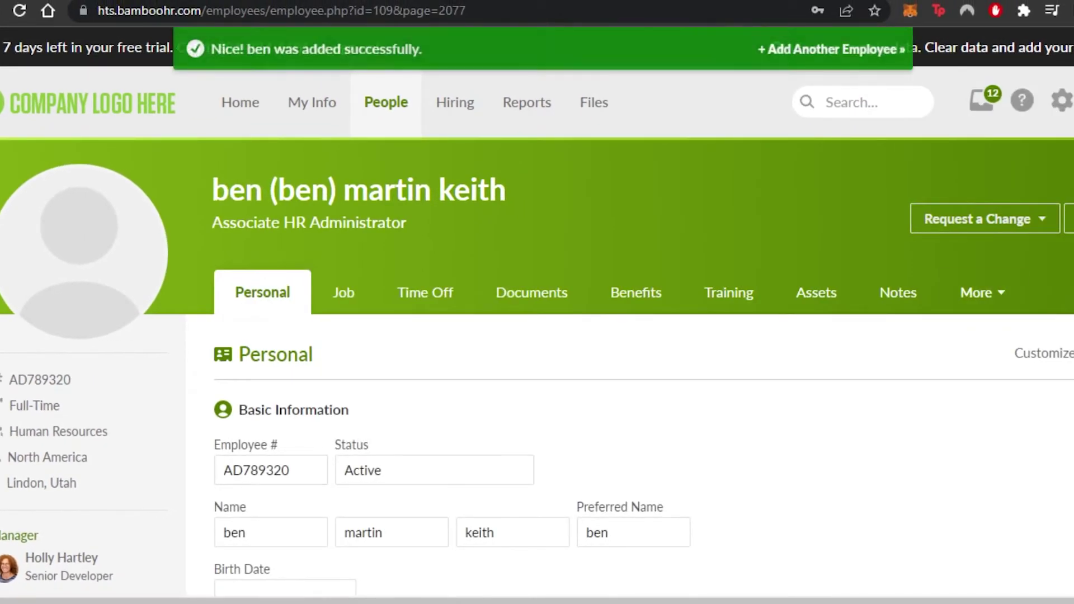
scroll(712, 202, down, 2)
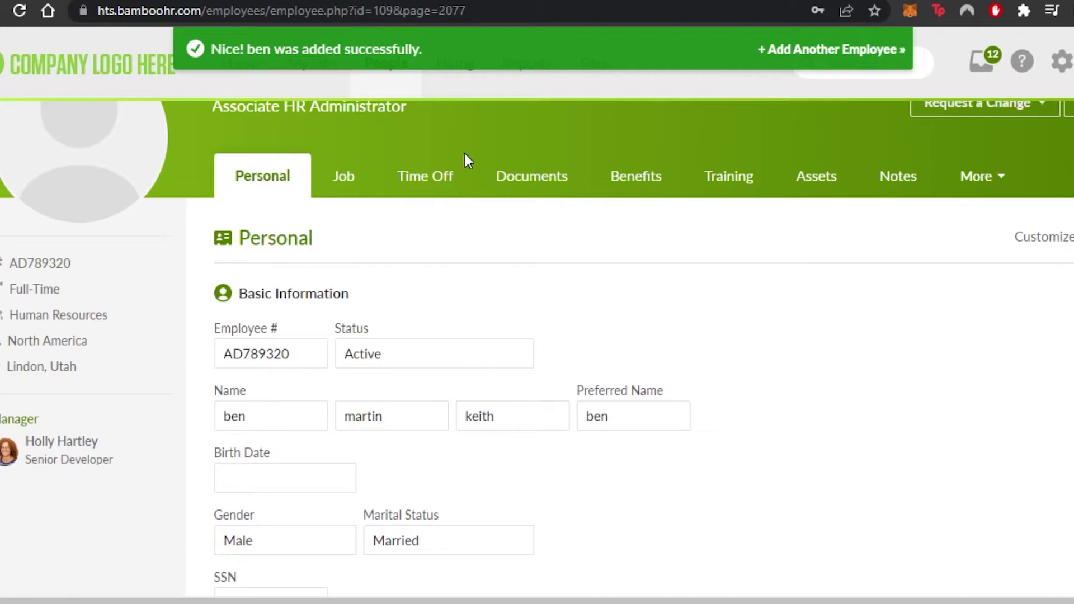
scroll(444, 345, down, 5)
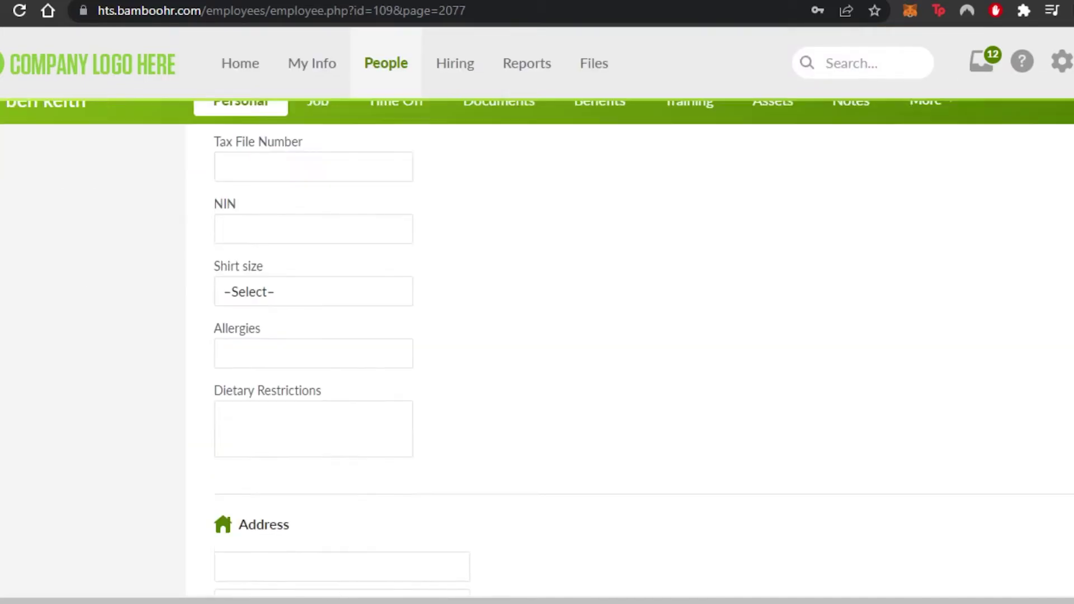
scroll(444, 344, up, 10)
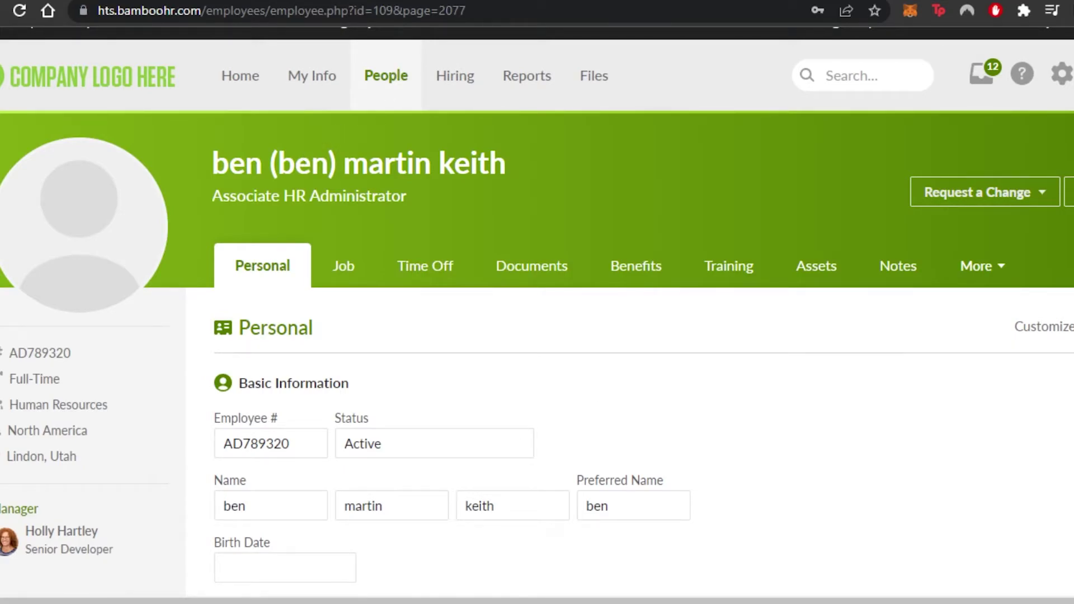
View Hiring's job openings, candidates and the Finance, Marketing and Software Engineer talent pools
click(455, 75)
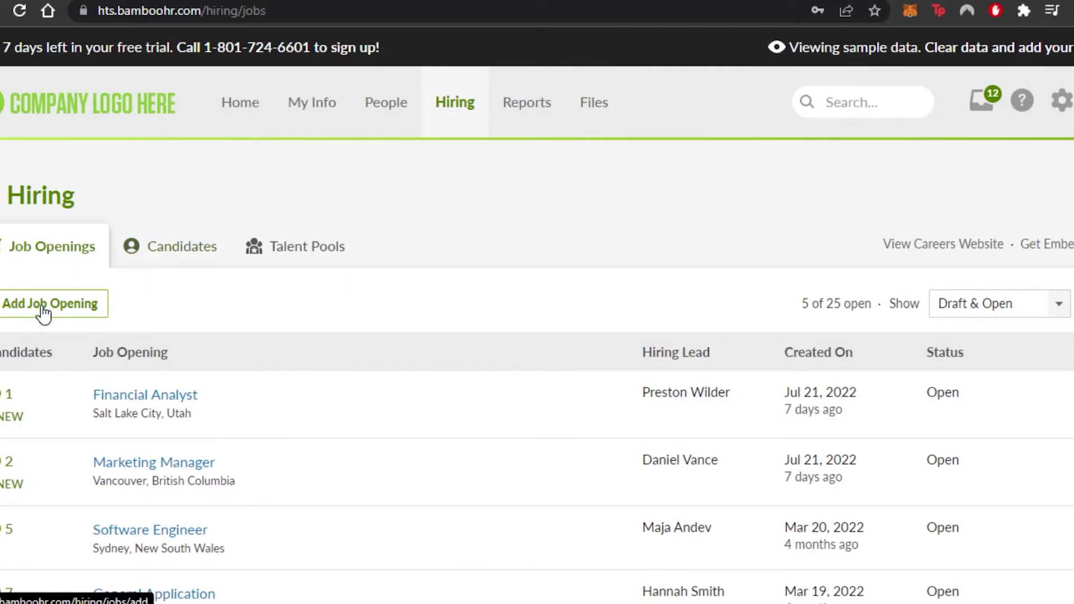
click(164, 263)
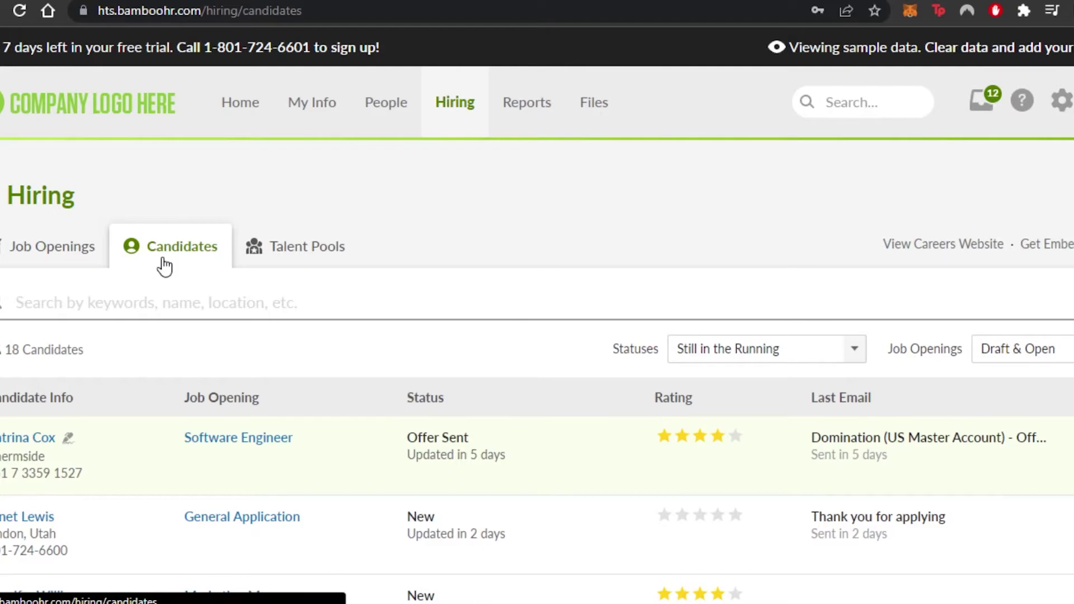
click(324, 253)
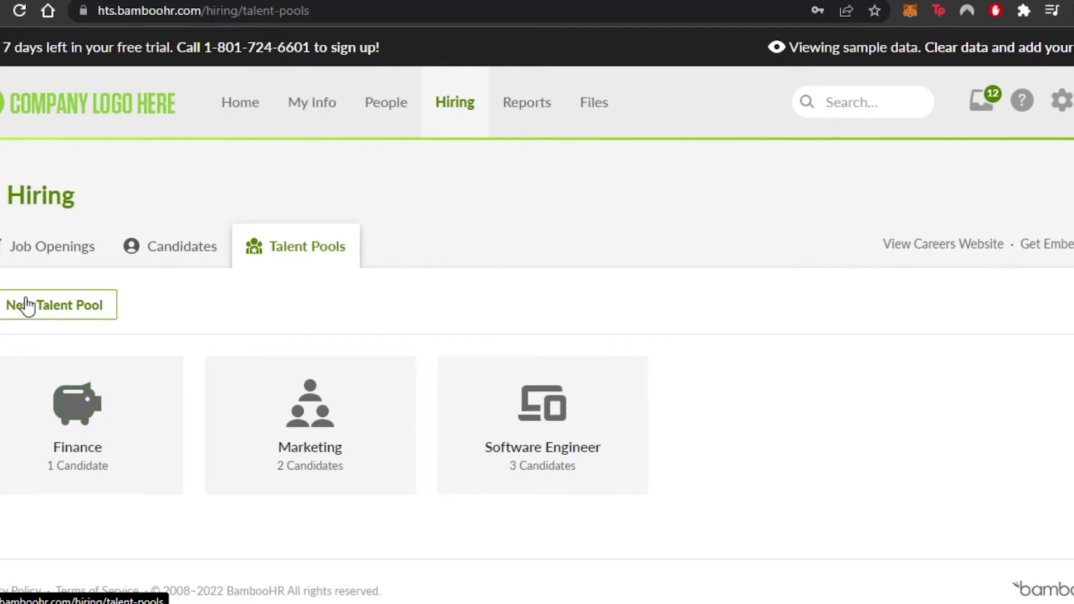
click(151, 258)
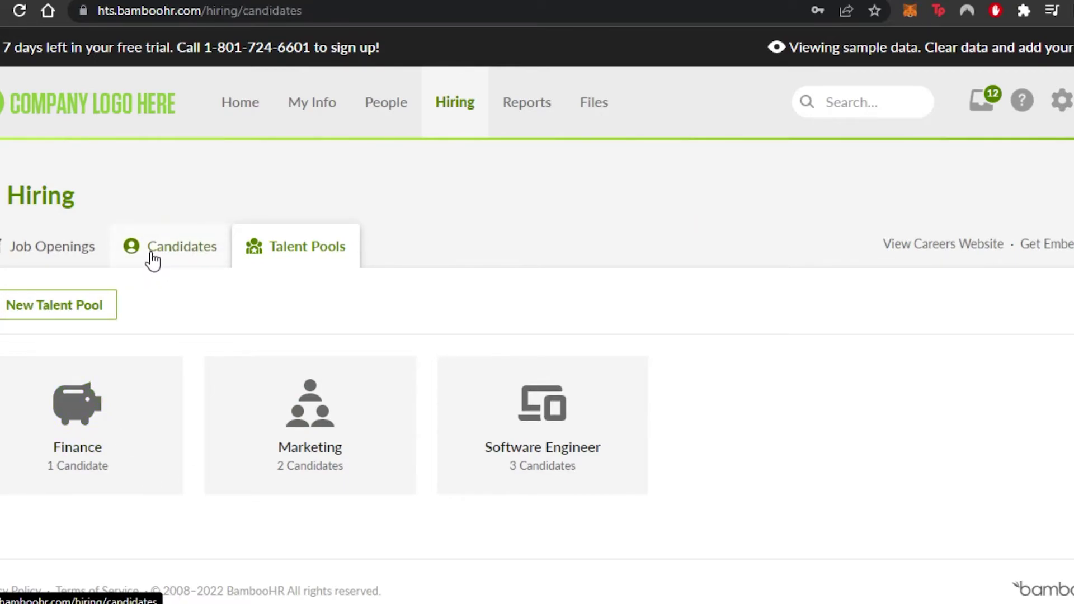
Return to the job openings, scroll through Standard Reports, then go to company Files
click(34, 257)
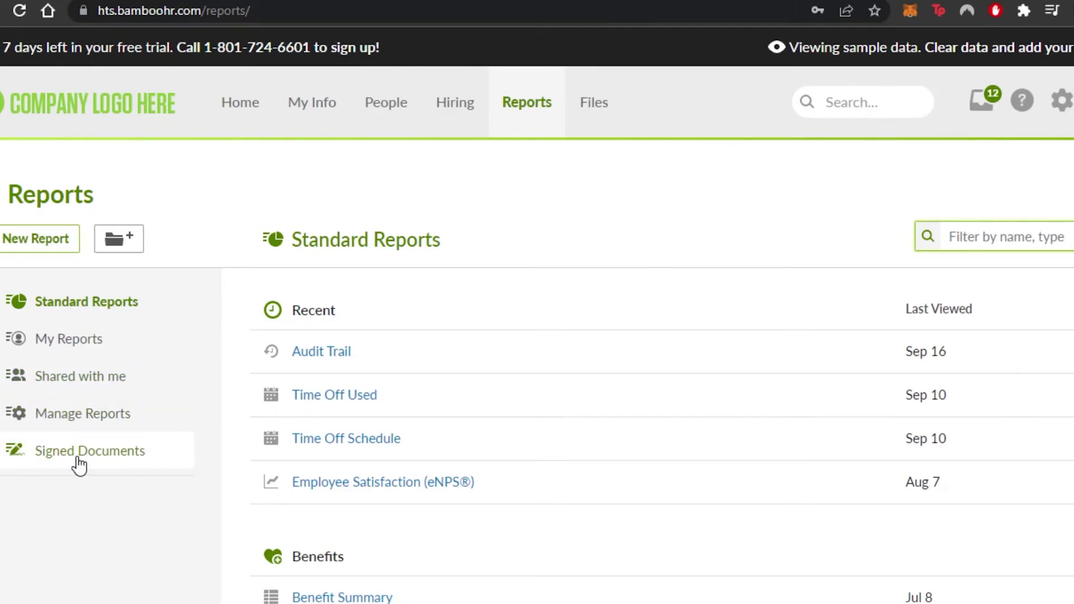
scroll(568, 185, down, 6)
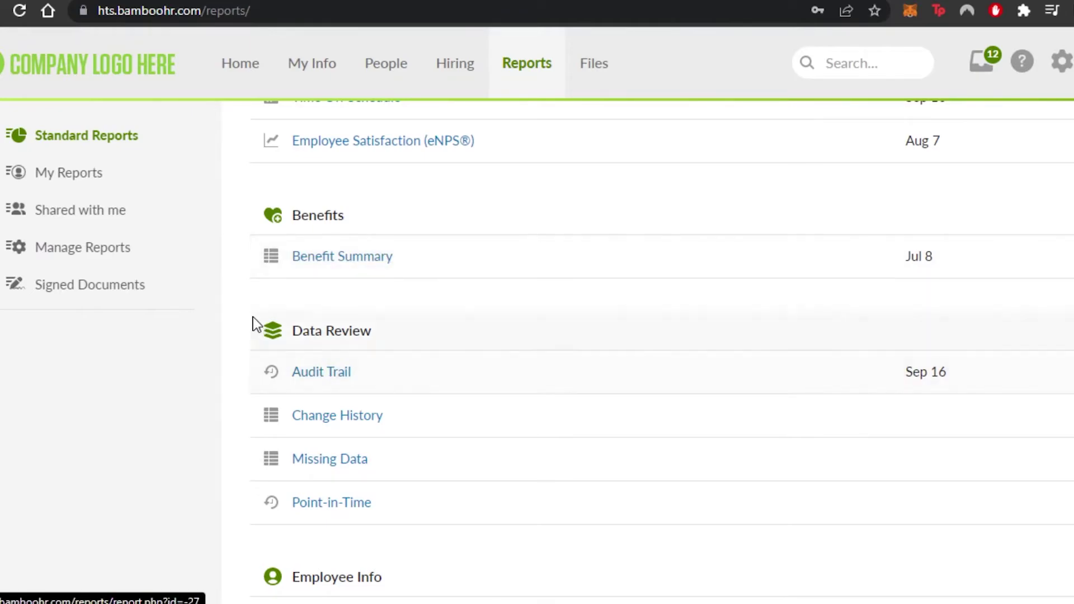
scroll(649, 336, down, 6)
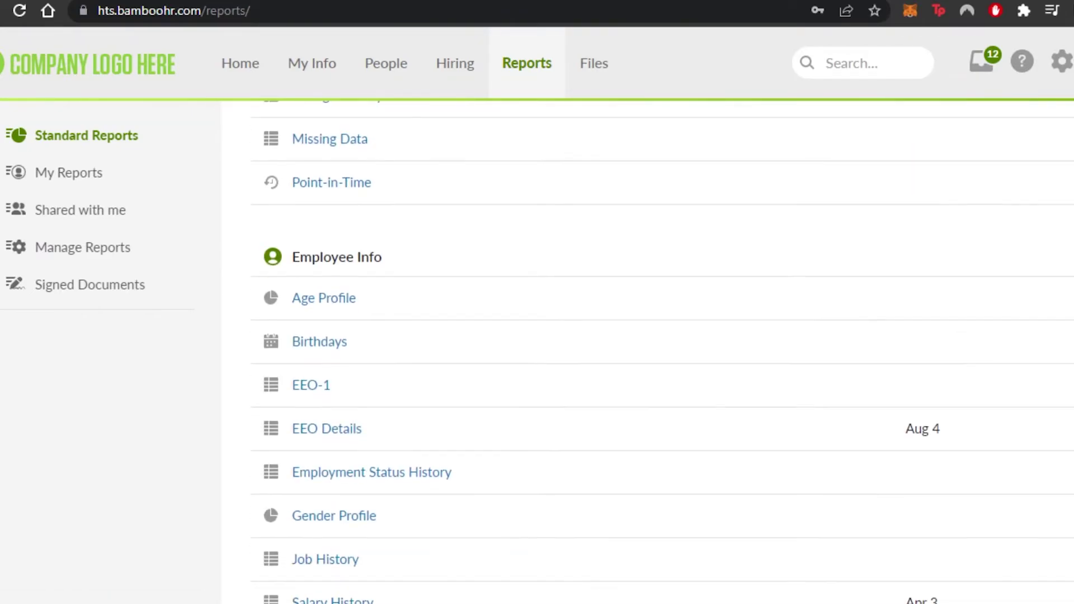
scroll(649, 336, down, 1)
scroll(649, 335, down, 7)
scroll(649, 335, down, 5)
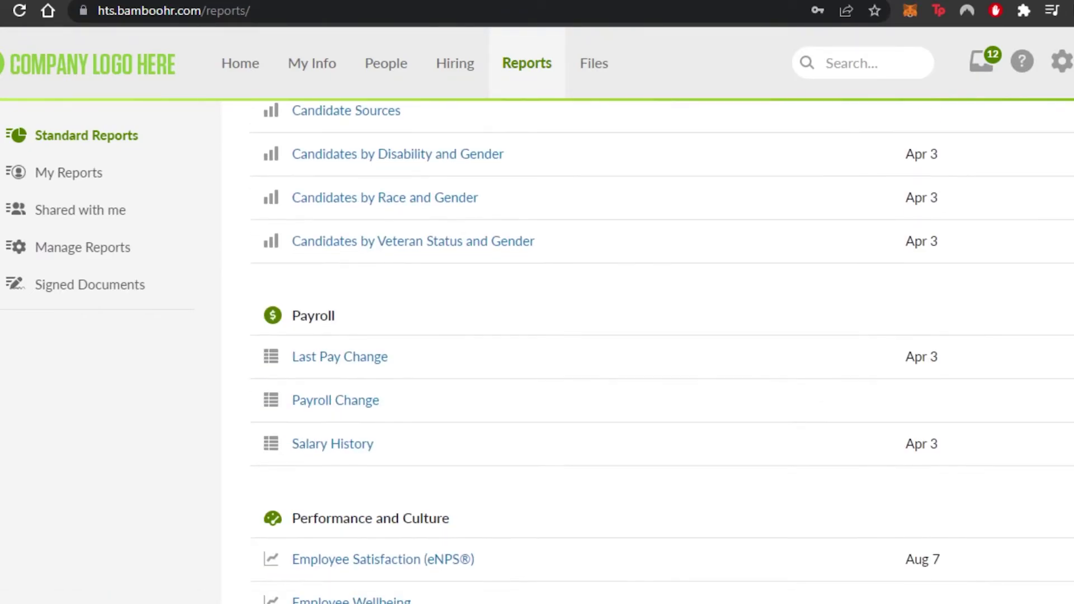
scroll(649, 336, up, 15)
scroll(649, 336, up, 10)
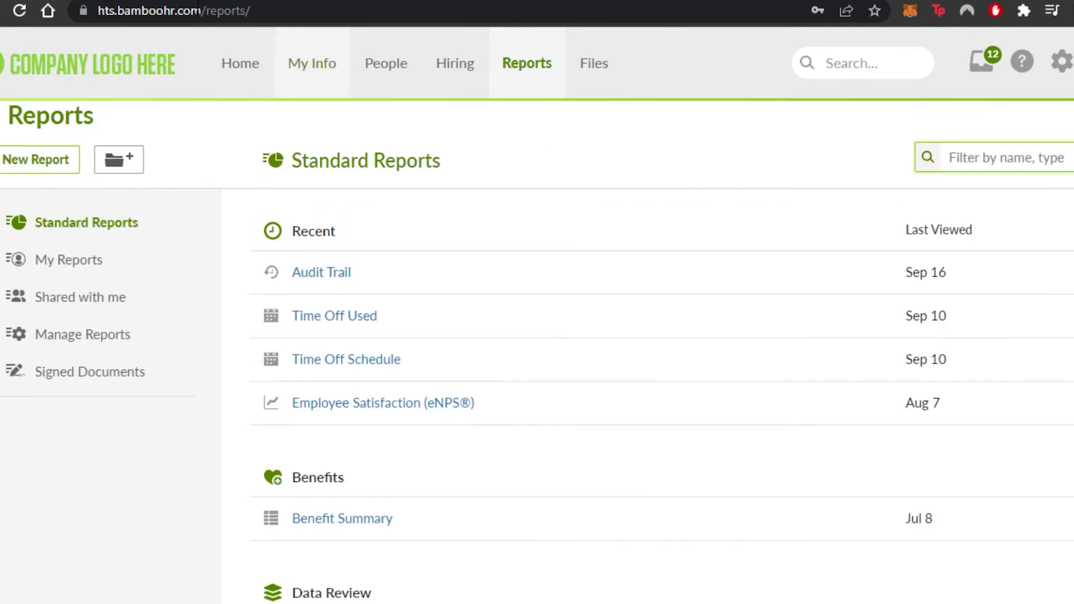
click(595, 54)
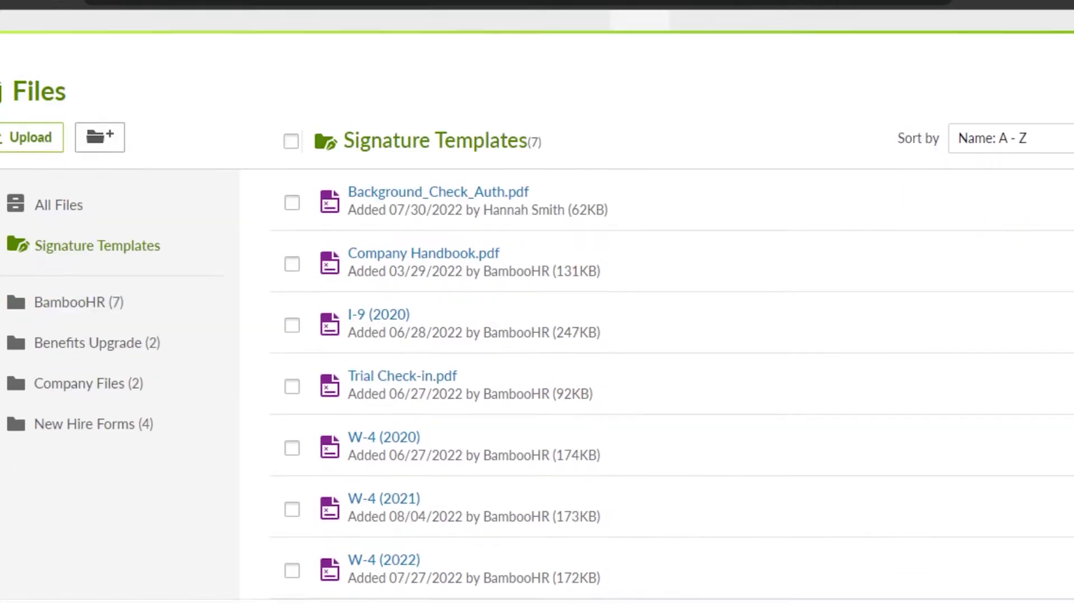
Browse the Signature Templates and cancel the Upload Files dialog without adding files
scroll(537, 336, down, 2)
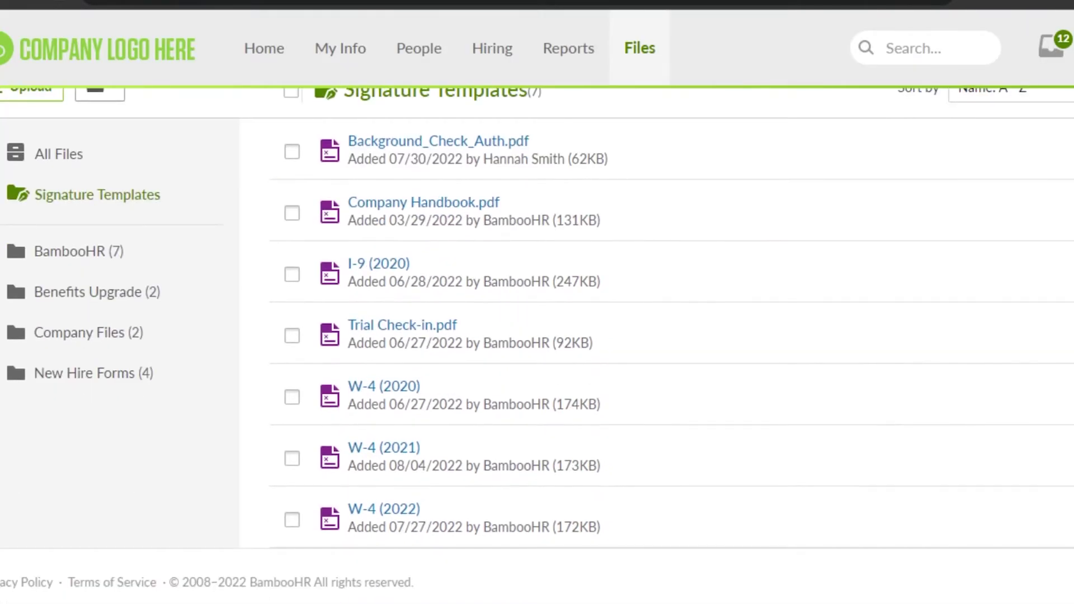
scroll(481, 190, up, 2)
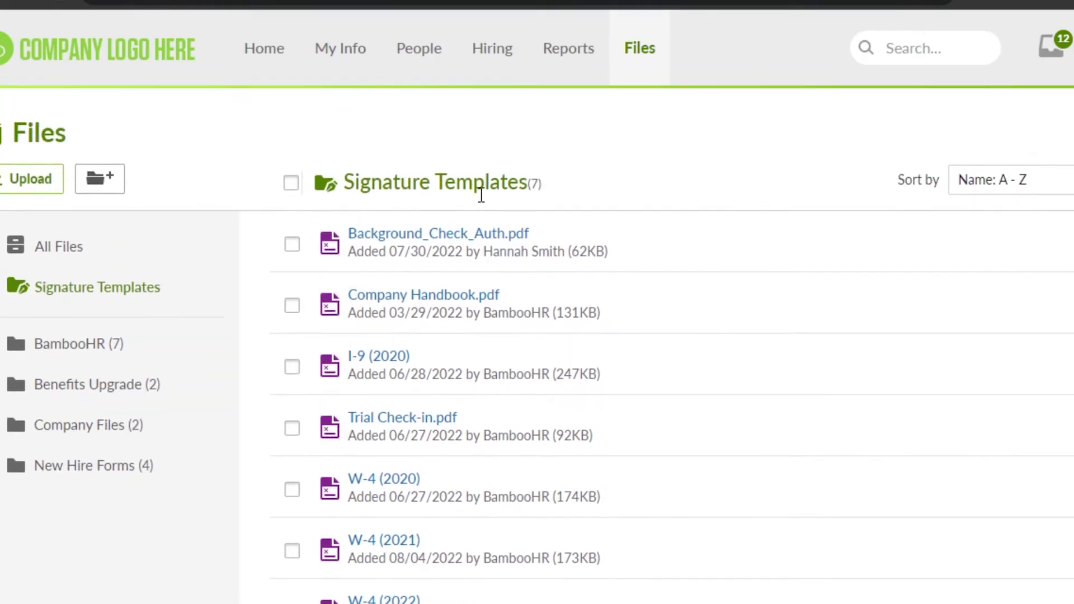
click(26, 180)
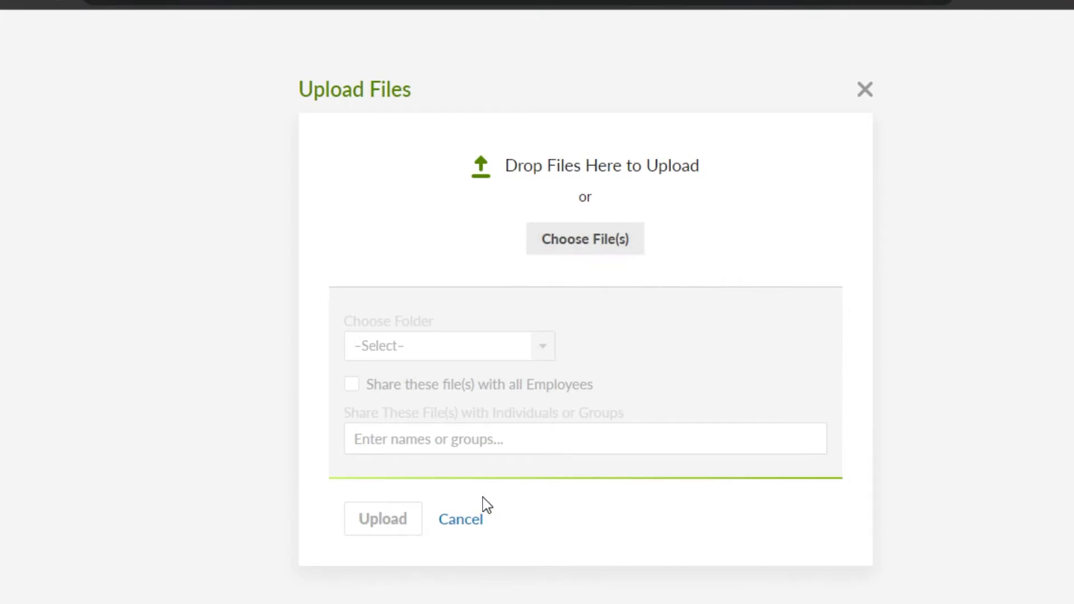
click(467, 520)
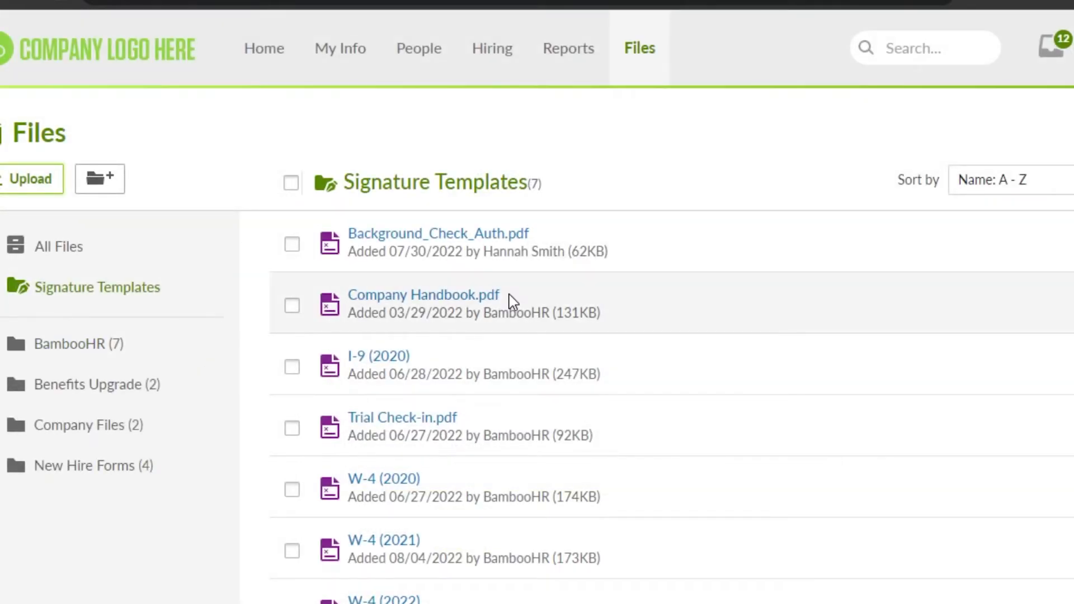
scroll(508, 303, up, 1)
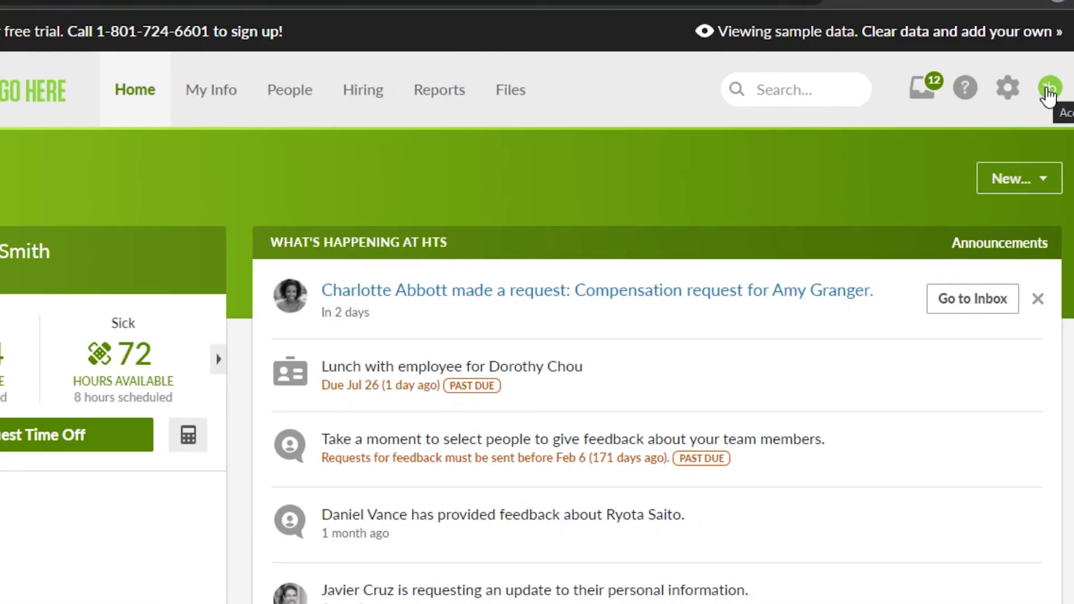
Open the Request Time Off form from the Sick balance on Home
click(1025, 185)
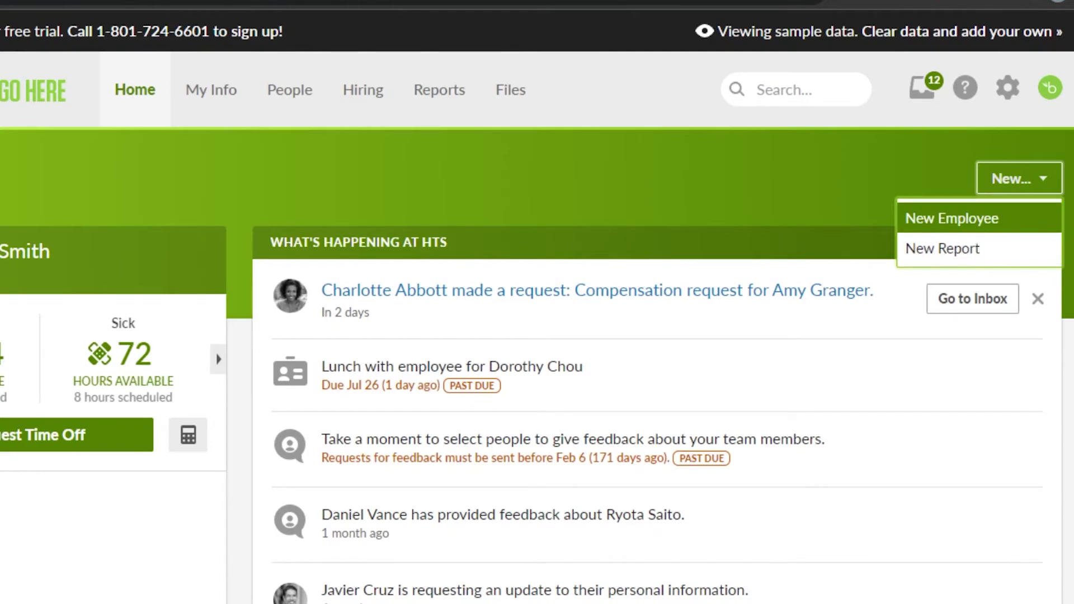
scroll(250, 267, down, 3)
scroll(250, 267, up, 1)
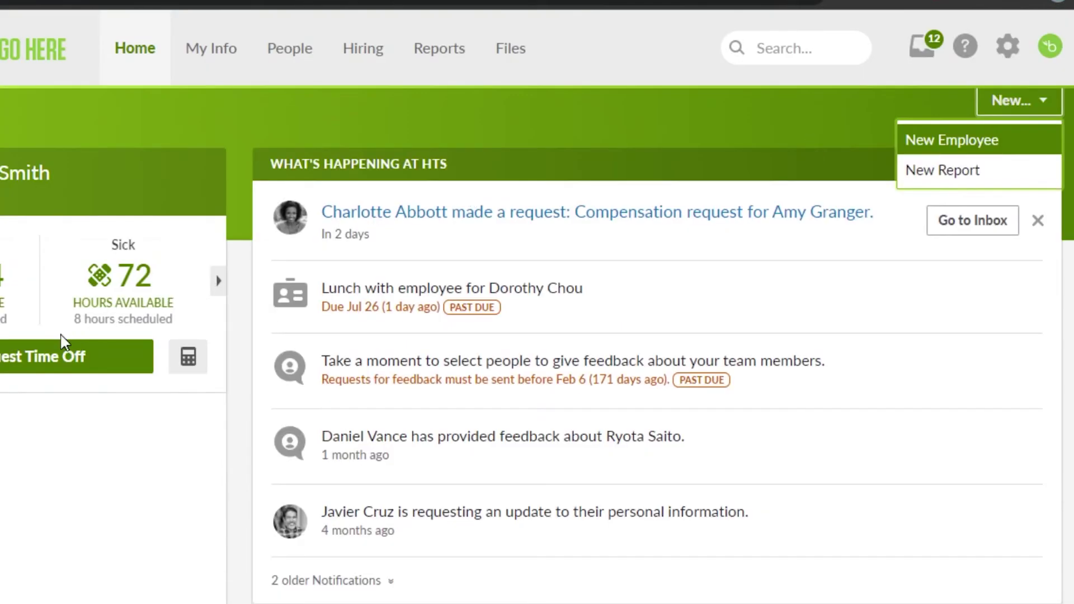
key(Escape)
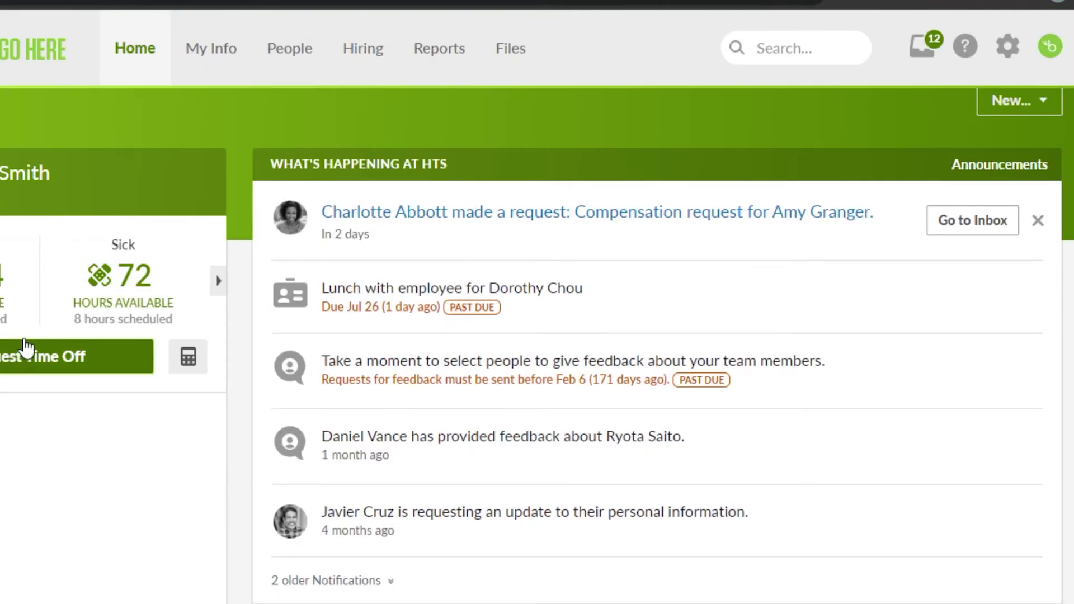
click(22, 342)
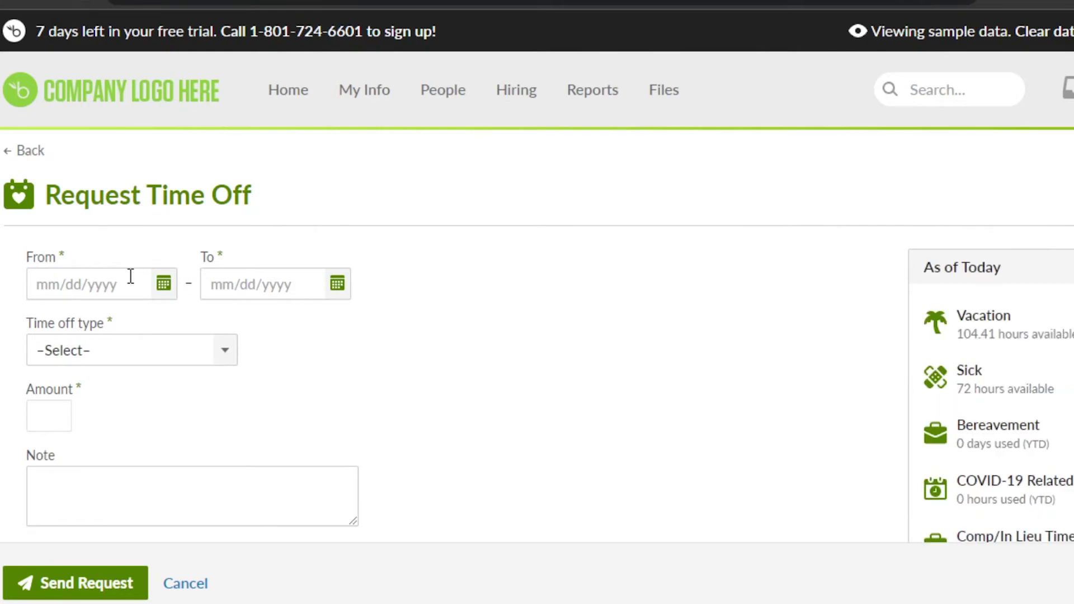
Set the request dates to Jul 28–Jul 29, 2022 and choose Sick as the time-off type
click(125, 285)
click(162, 287)
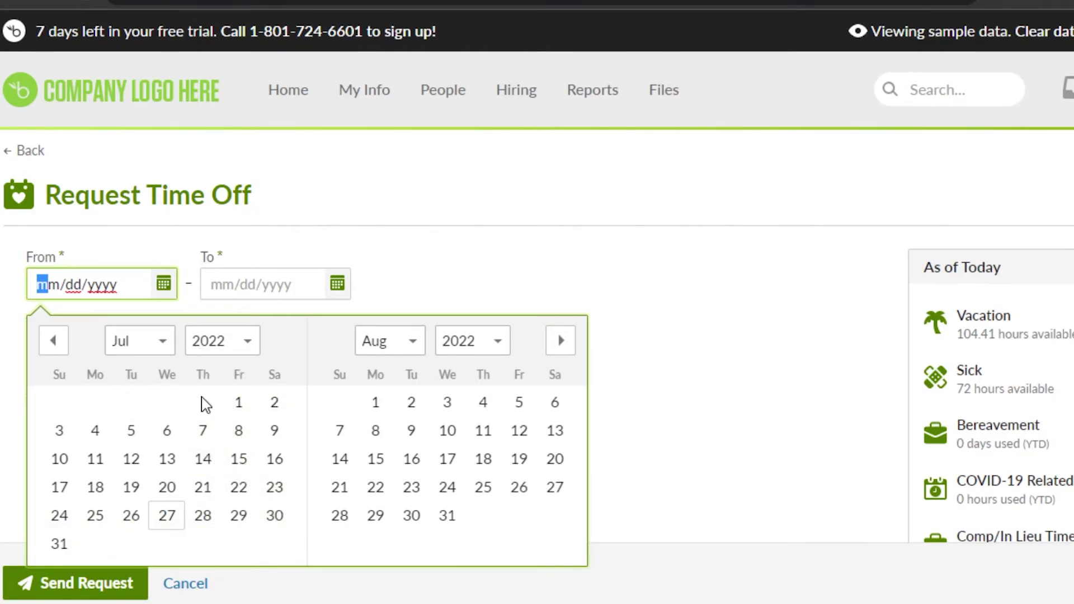
click(204, 516)
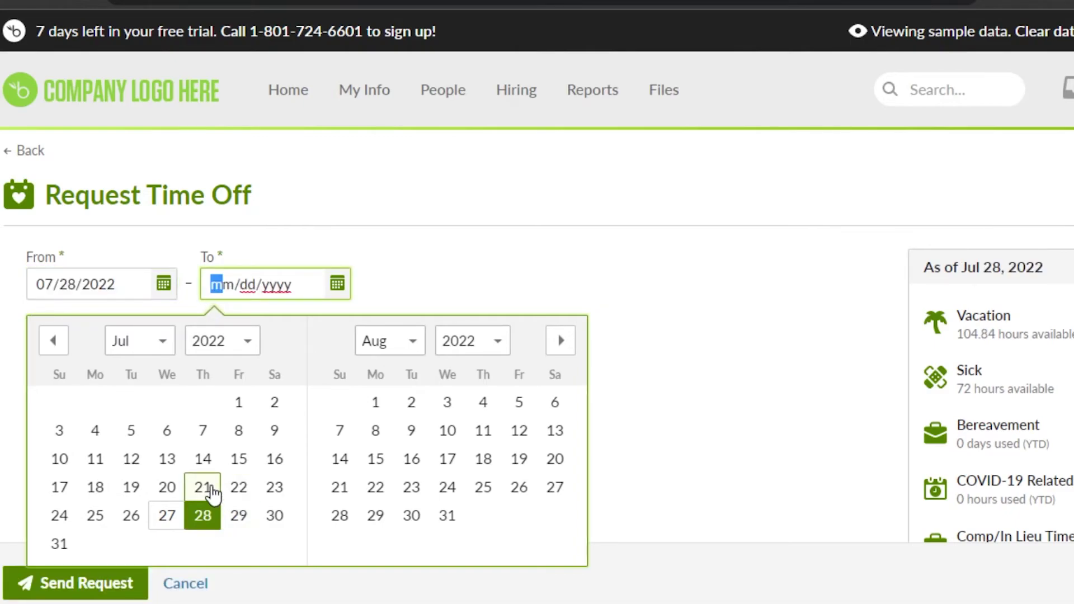
click(240, 515)
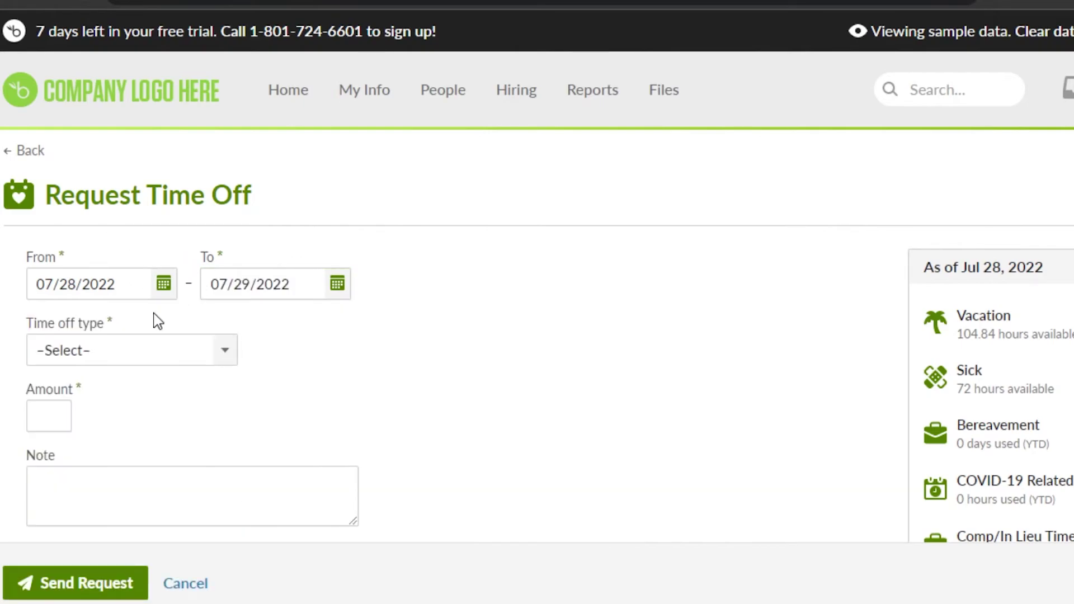
click(126, 353)
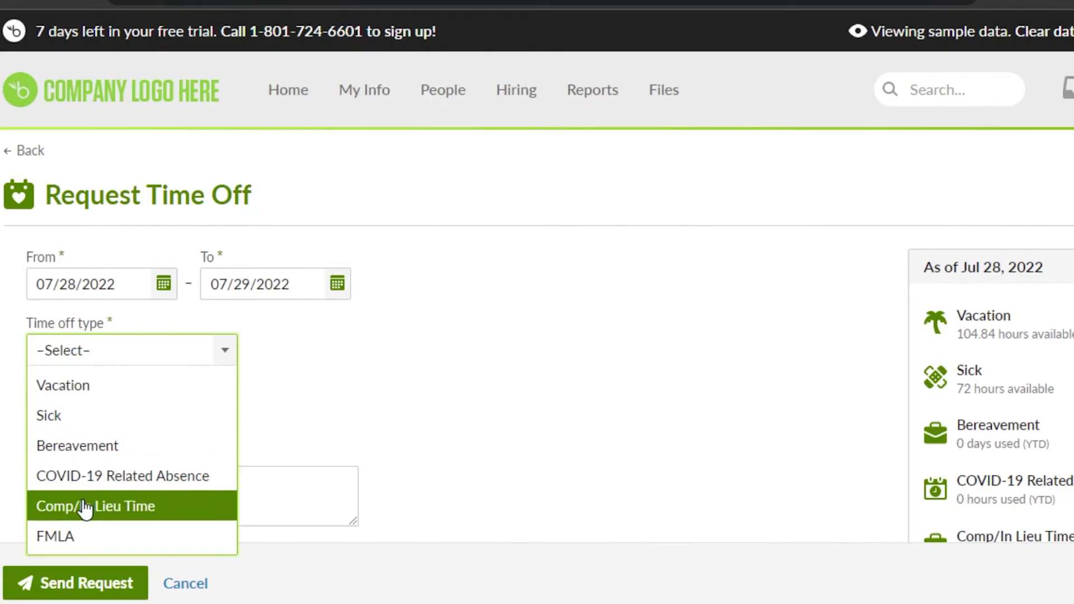
click(75, 418)
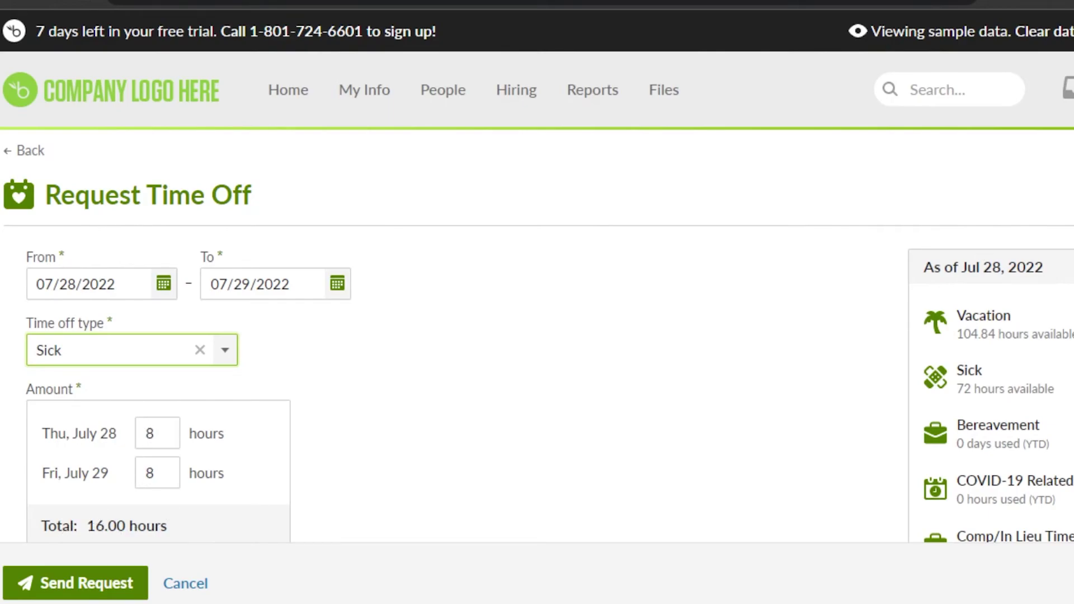
Send the 16-hour Sick time-off request
scroll(566, 289, down, 1)
scroll(566, 288, down, 2)
scroll(566, 288, down, 2)
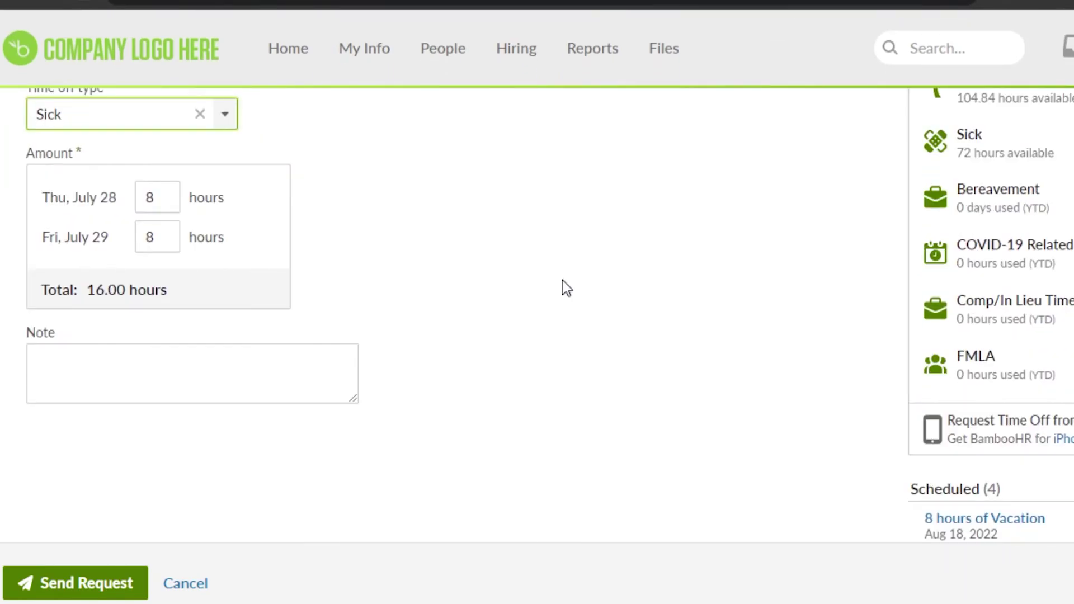
click(232, 372)
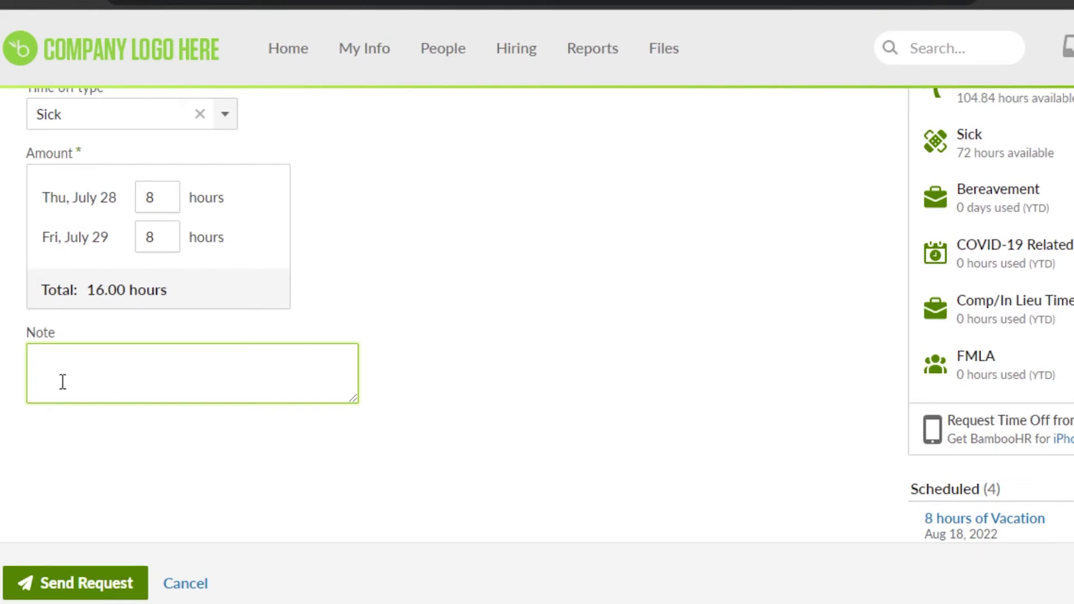
scroll(1011, 214, up, 3)
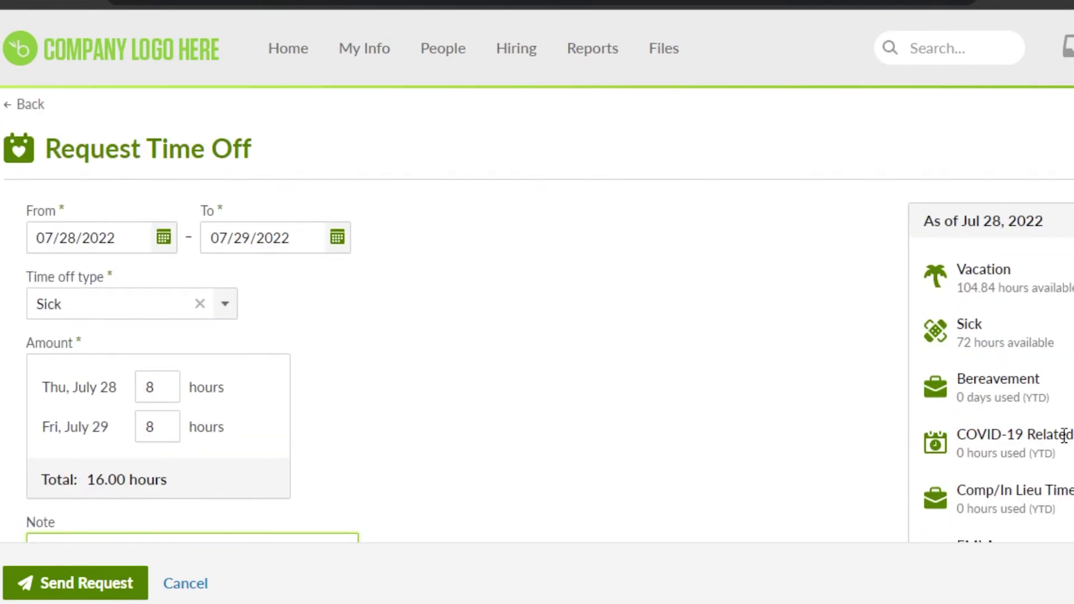
scroll(978, 199, down, 3)
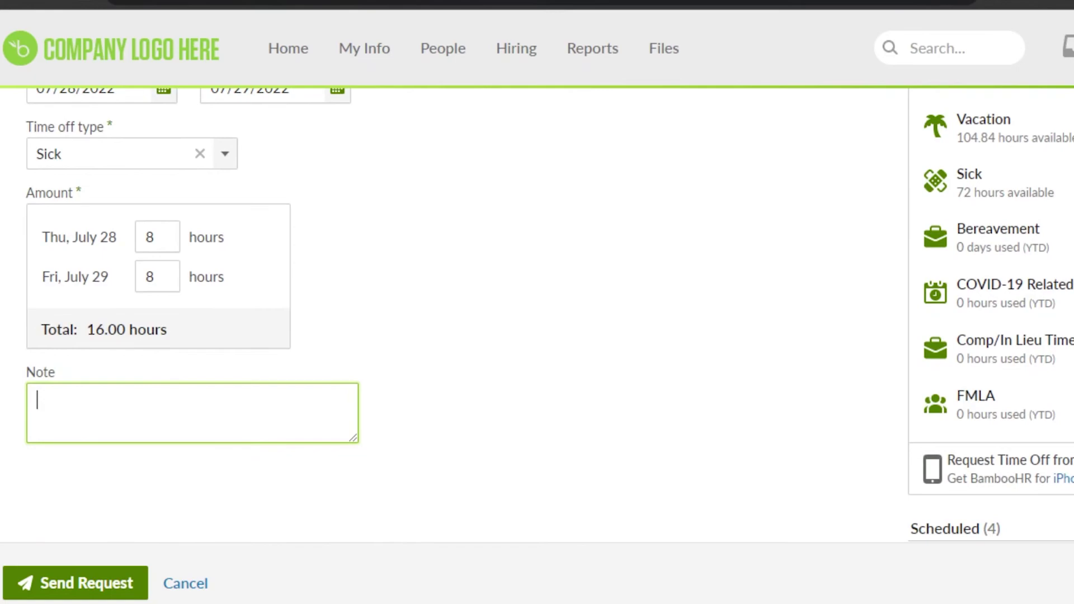
scroll(978, 199, up, 1)
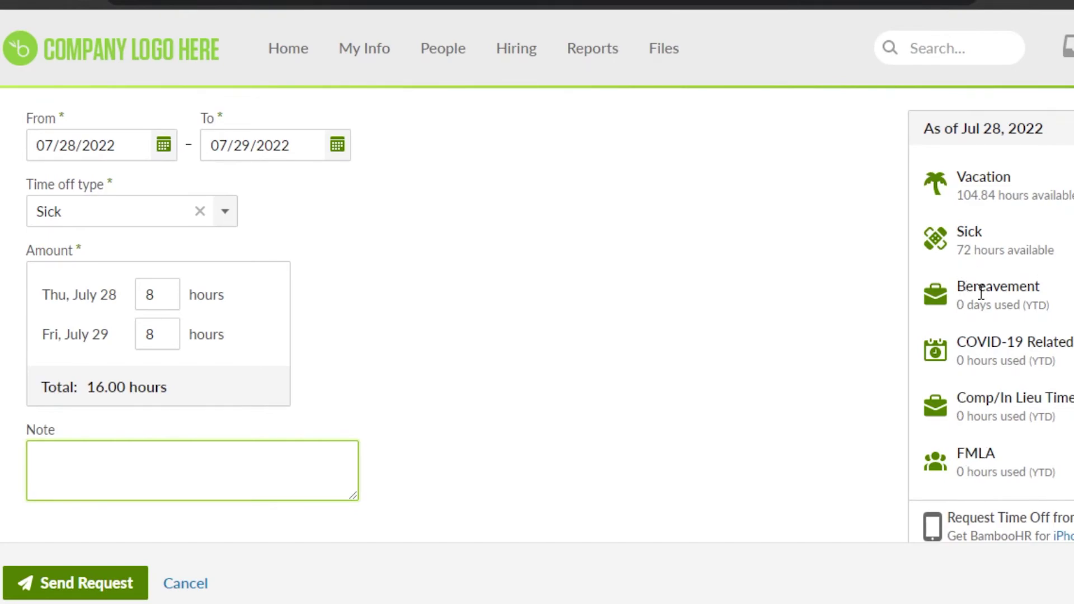
scroll(537, 313, down, 4)
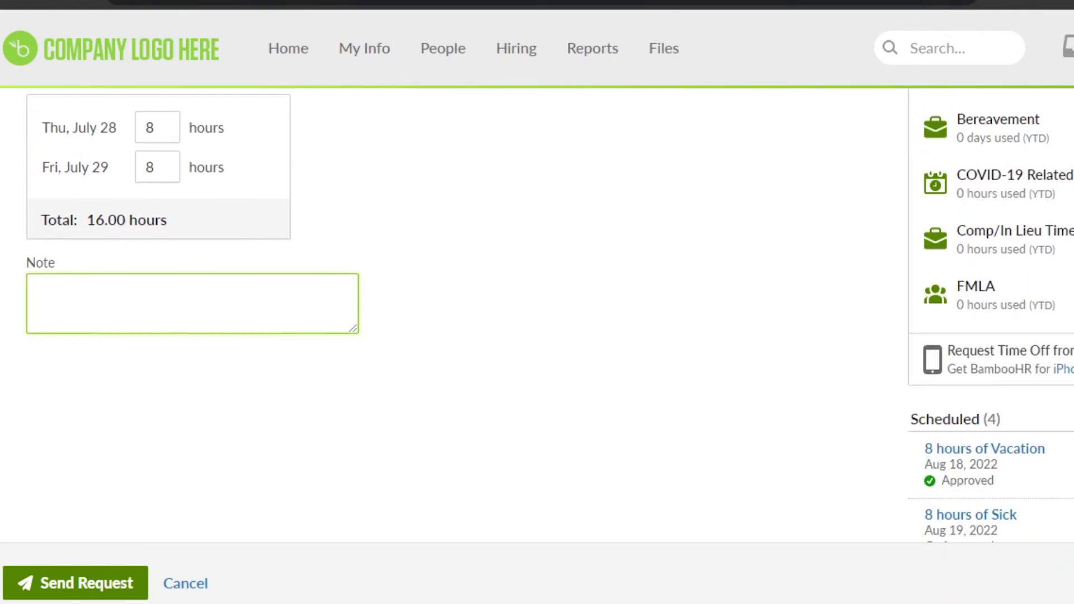
click(100, 587)
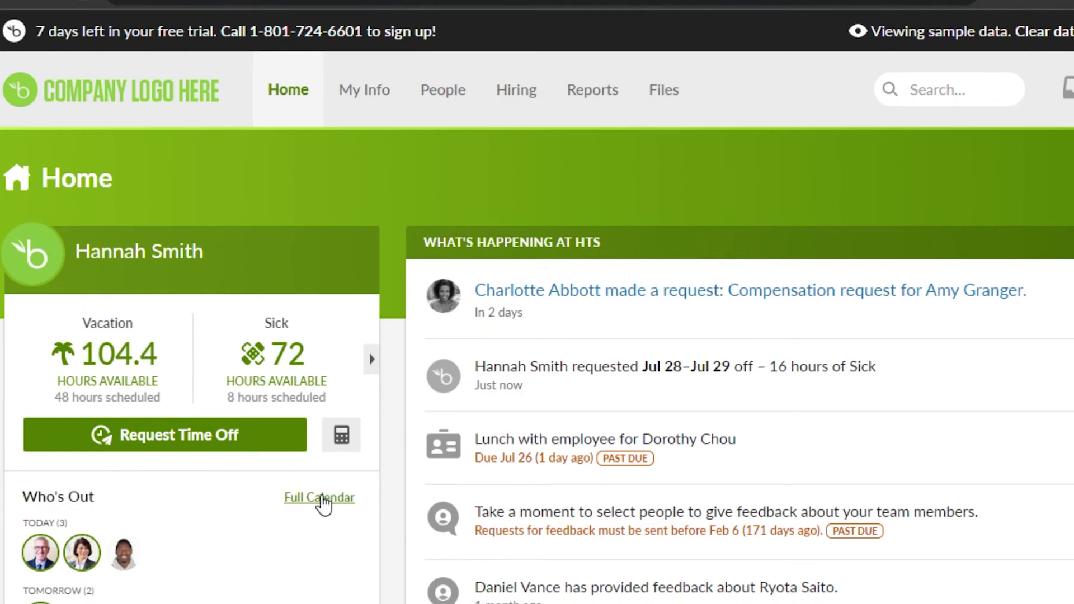
Scroll the Home dashboard down to the Headcount Report, past the Jul 28–29 Sick request
scroll(358, 392, down, 8)
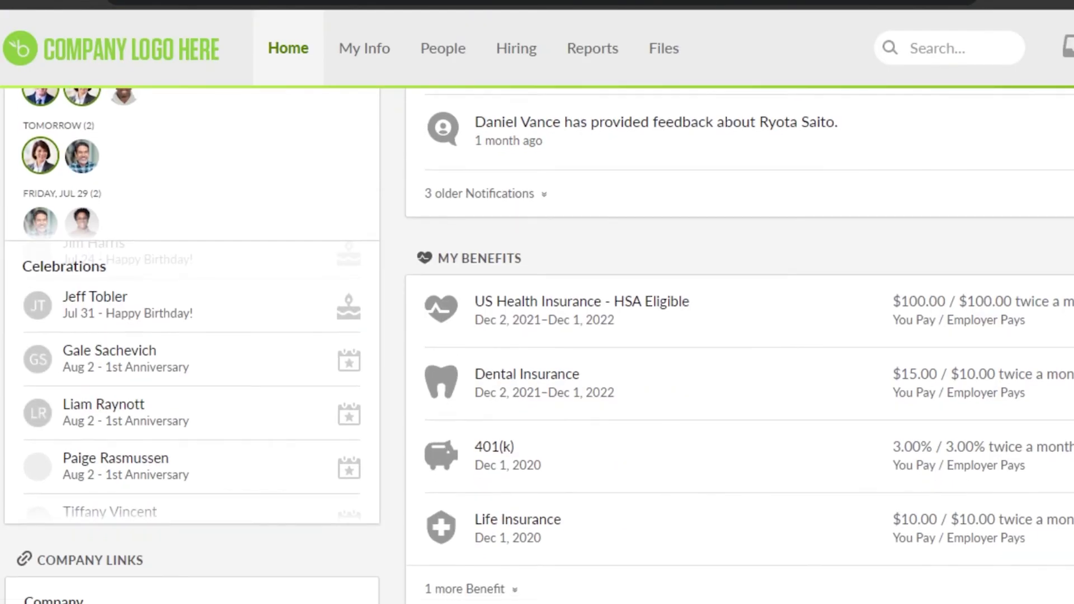
scroll(537, 336, down, 5)
scroll(537, 336, down, 4)
scroll(537, 336, down, 3)
scroll(537, 336, down, 4)
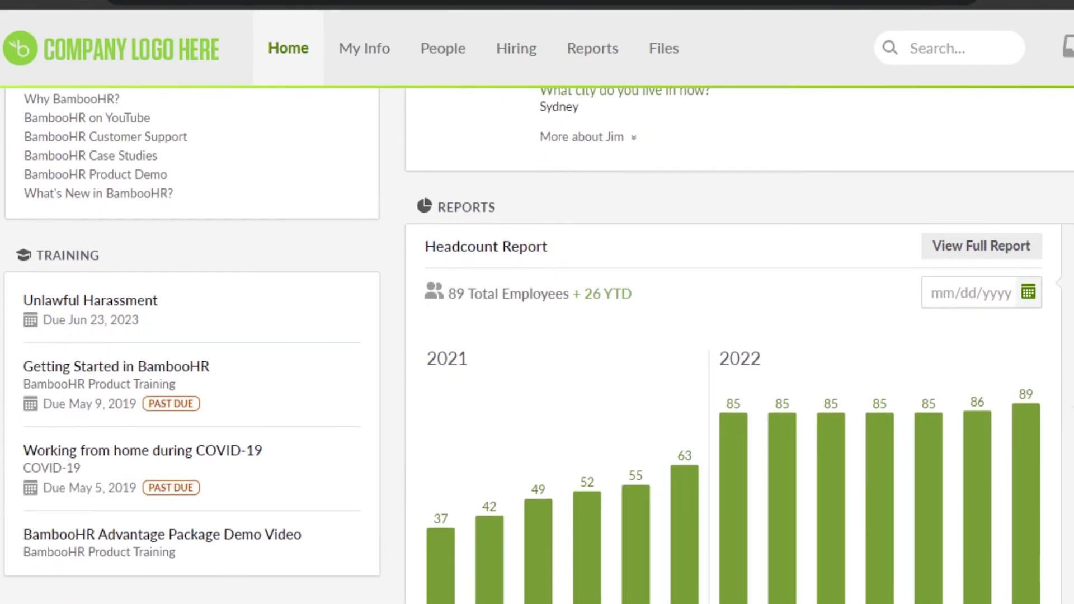
scroll(537, 335, down, 2)
scroll(537, 336, up, 8)
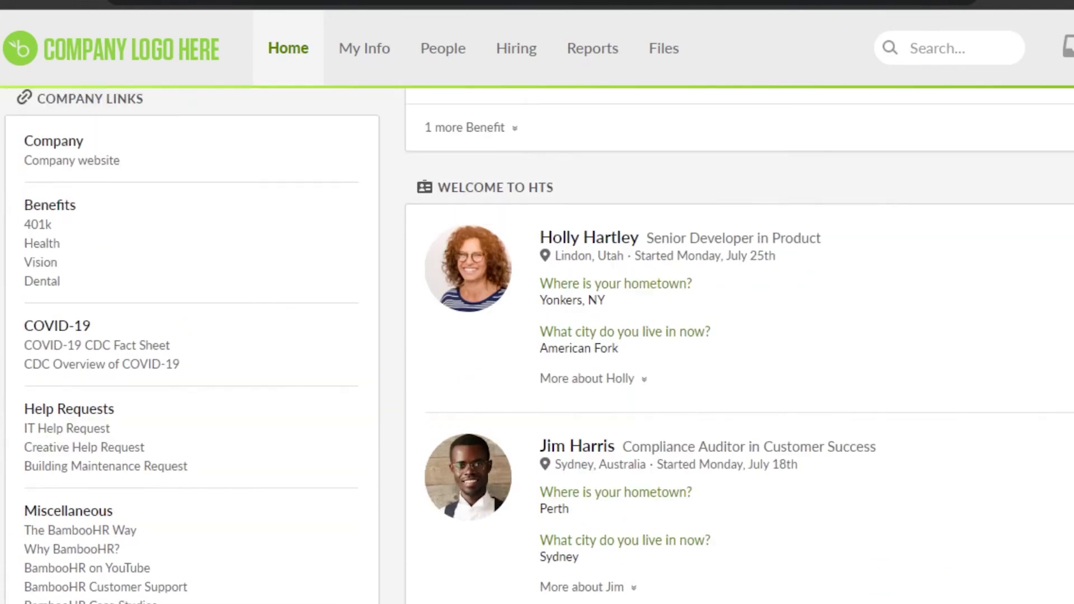
scroll(537, 335, up, 2)
scroll(537, 336, up, 5)
scroll(537, 336, up, 7)
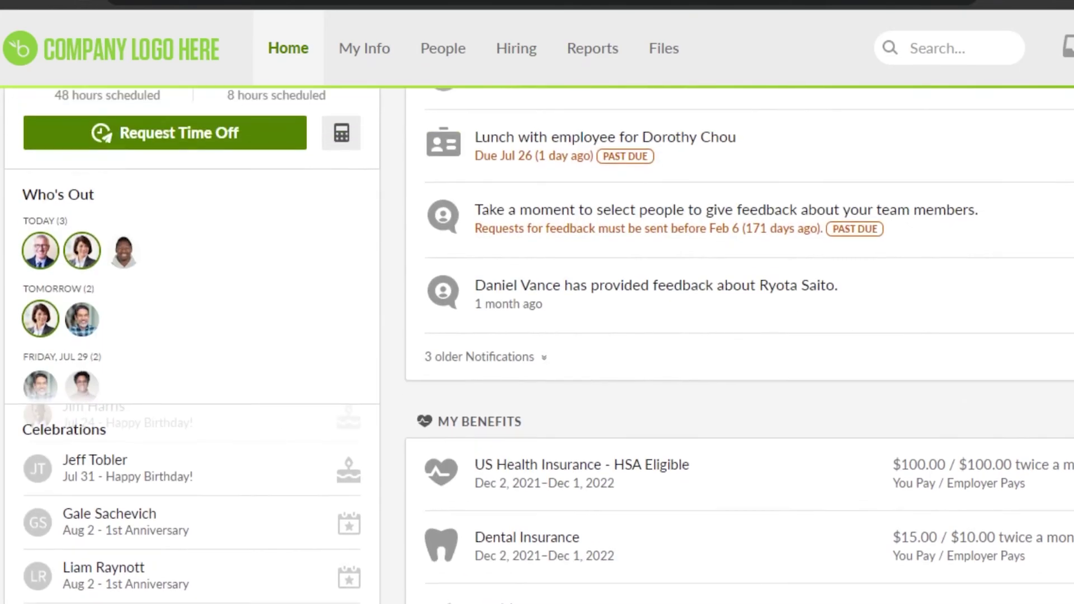
scroll(537, 336, up, 1)
scroll(537, 335, up, 2)
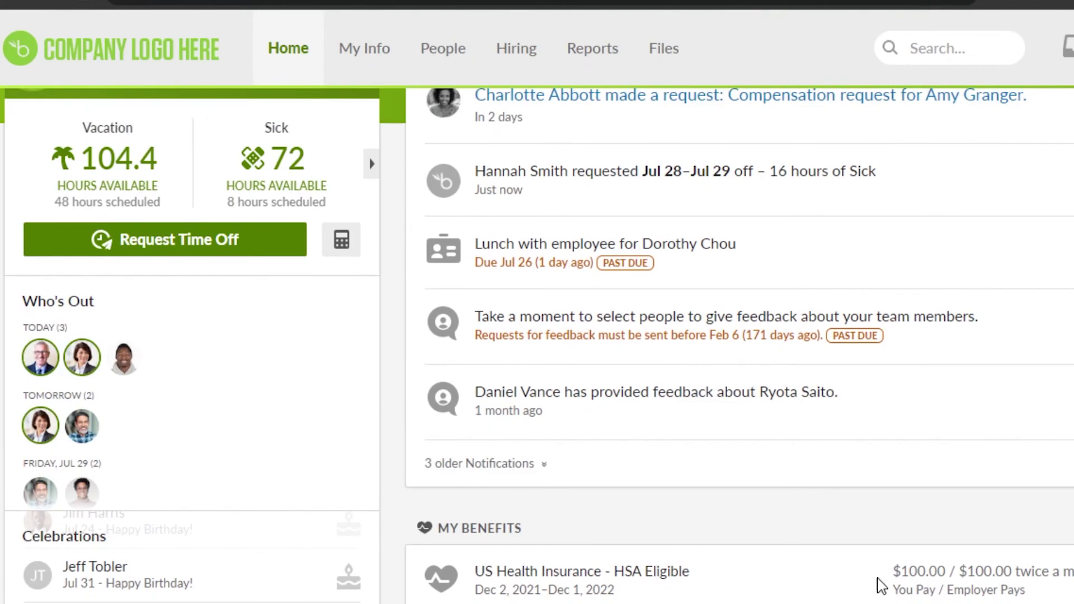
scroll(1002, 460, up, 2)
scroll(1002, 460, up, 3)
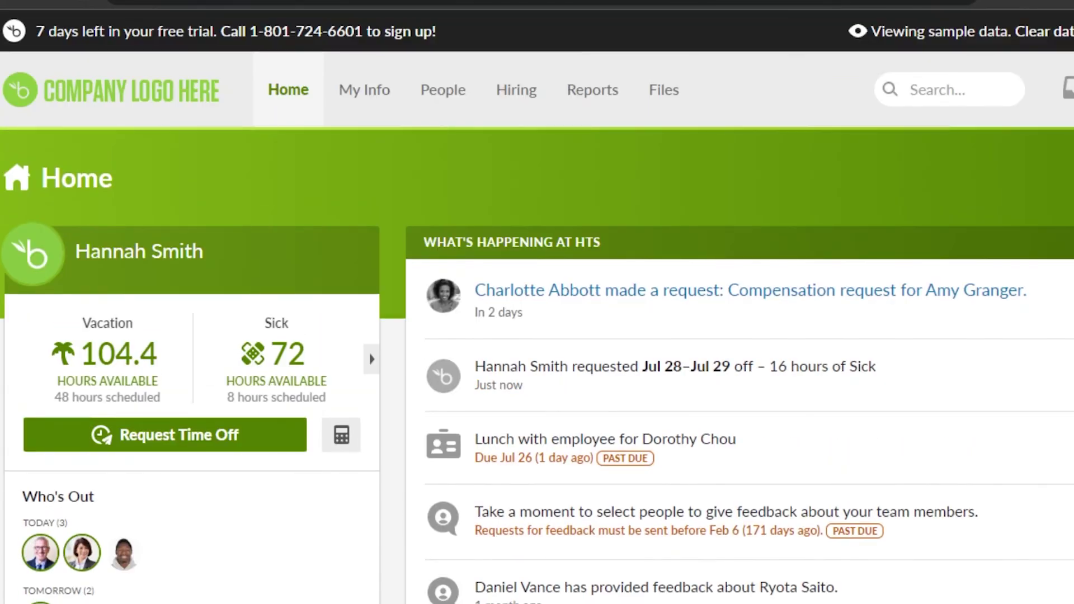
scroll(537, 336, down, 10)
scroll(538, 335, down, 3)
scroll(537, 336, down, 2)
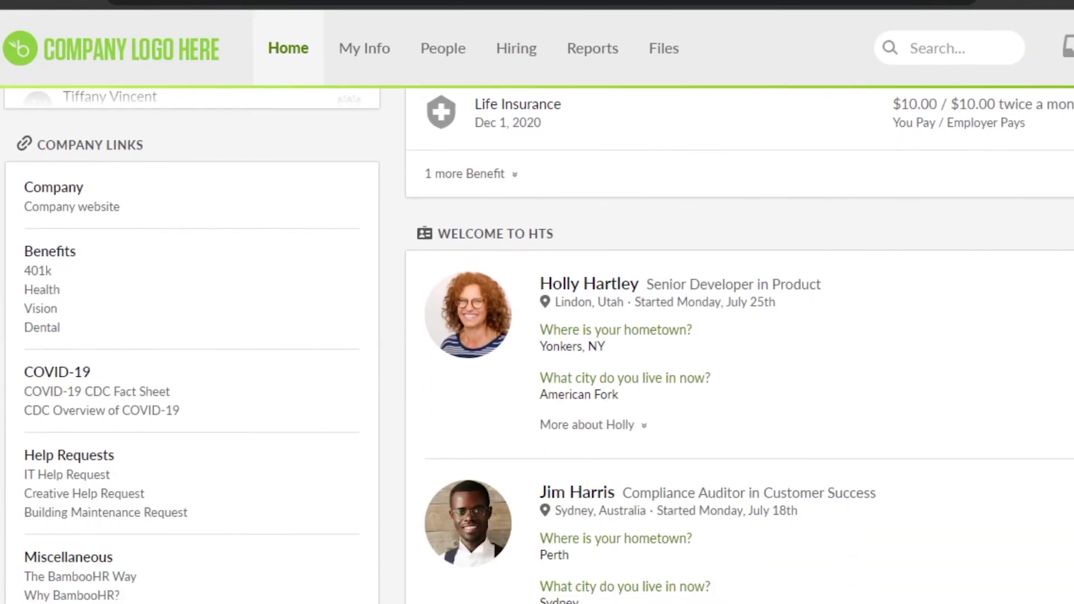
scroll(227, 165, down, 1)
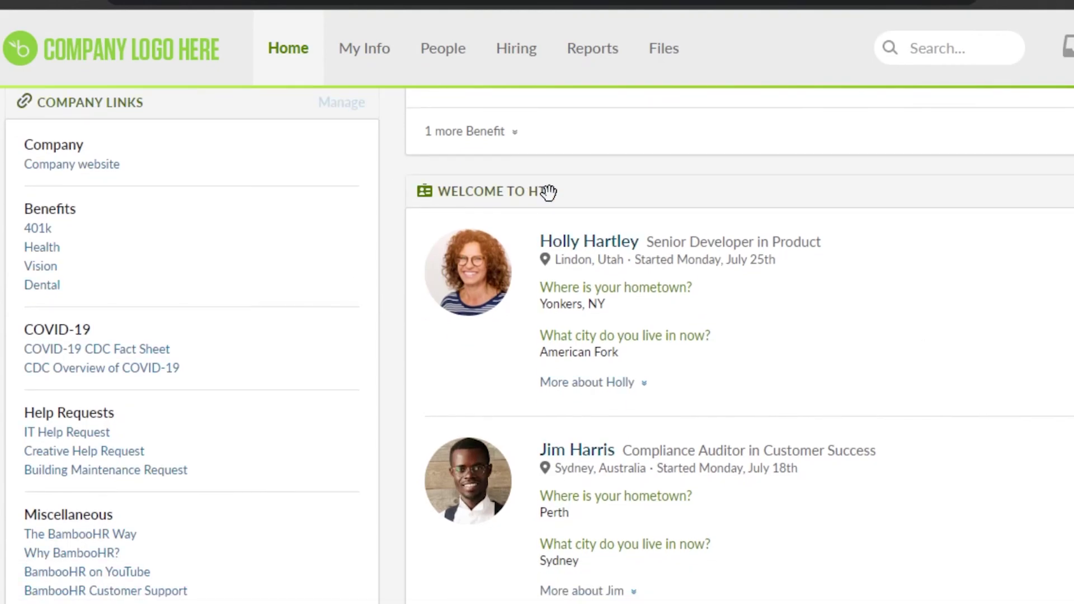
scroll(548, 192, down, 5)
scroll(548, 192, down, 5)
scroll(547, 192, down, 1)
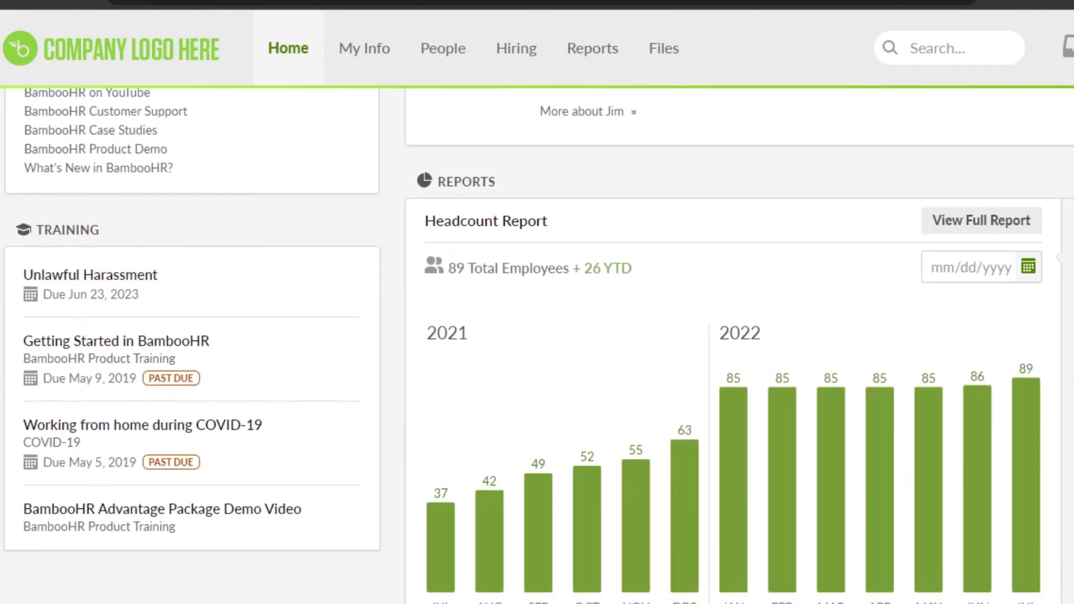
scroll(538, 336, down, 3)
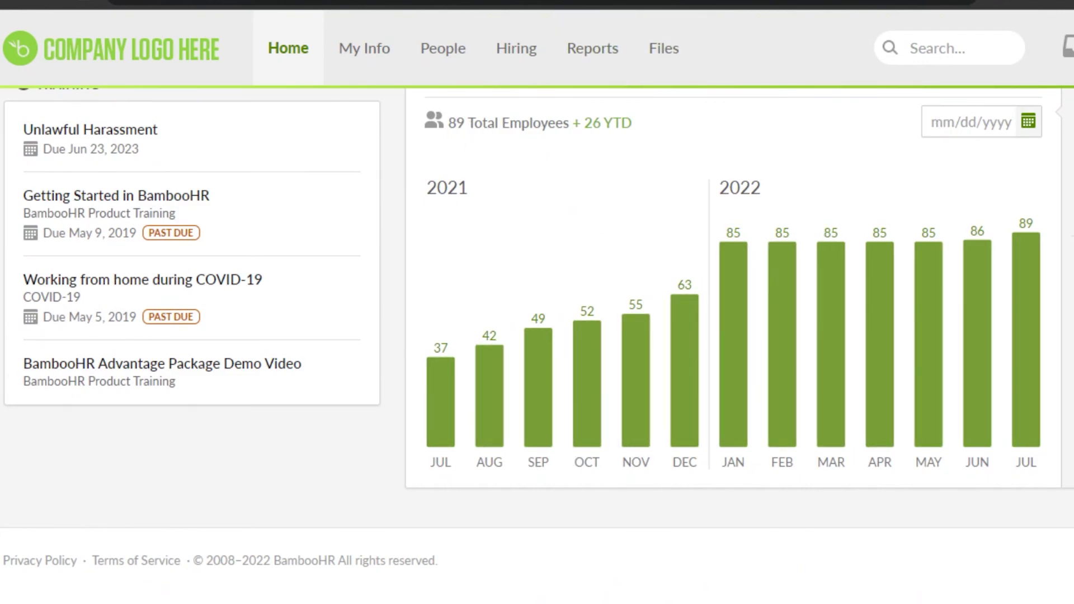
scroll(537, 336, up, 10)
scroll(537, 336, up, 5)
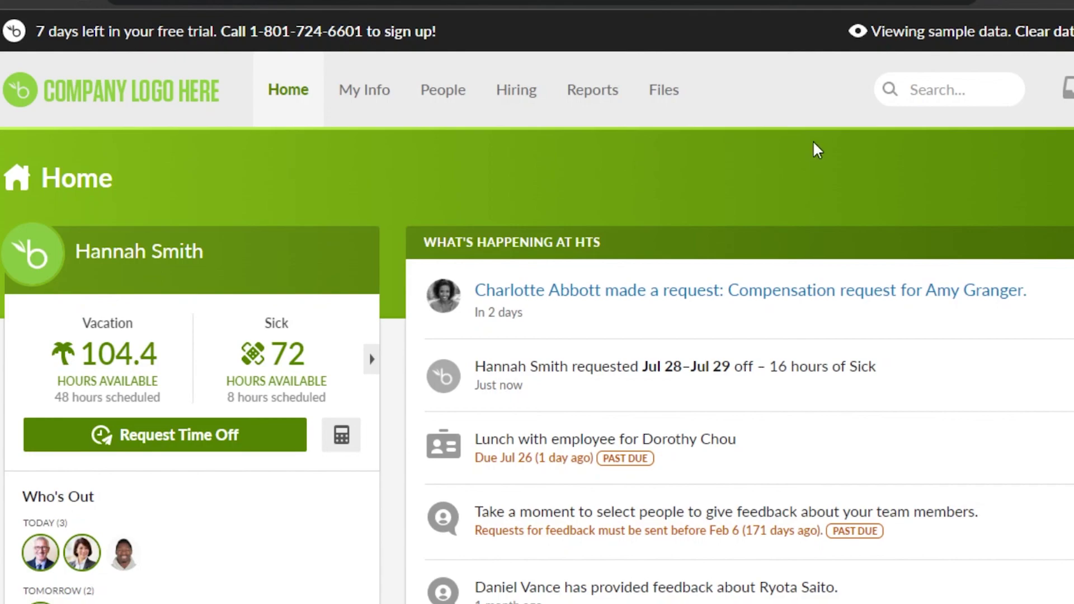
scroll(537, 335, down, 5)
scroll(537, 336, down, 3)
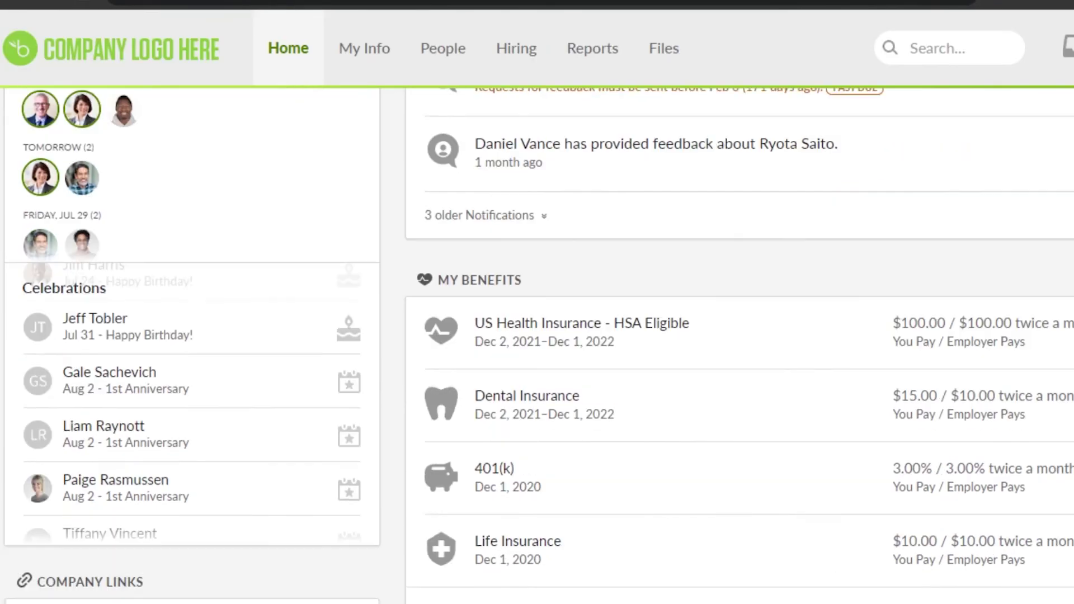
scroll(537, 336, down, 1)
scroll(537, 336, down, 2)
scroll(537, 336, up, 5)
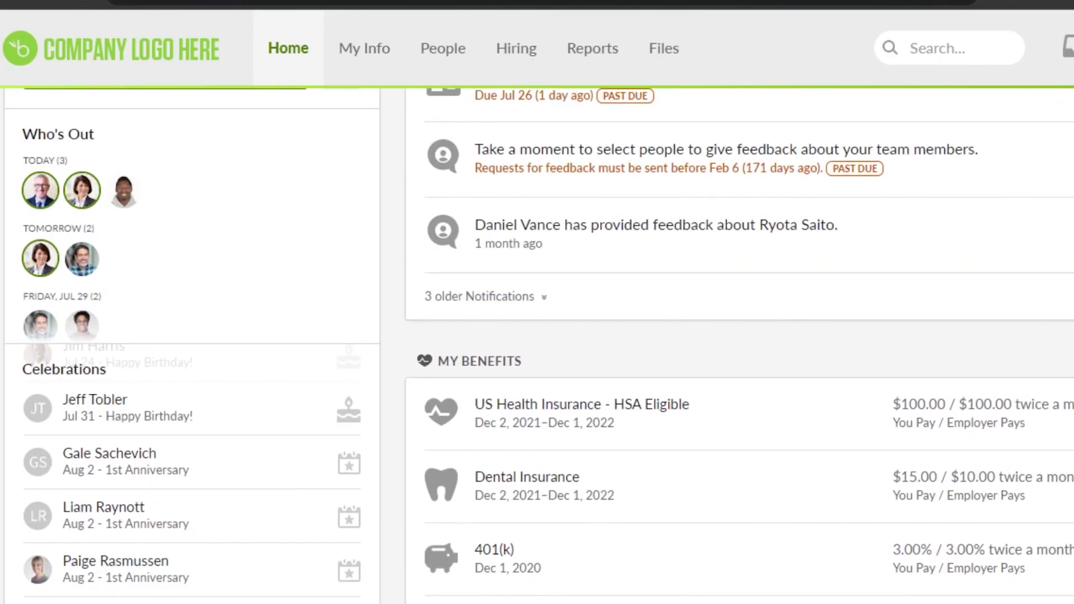
scroll(537, 336, up, 1)
scroll(537, 335, up, 2)
scroll(537, 336, up, 4)
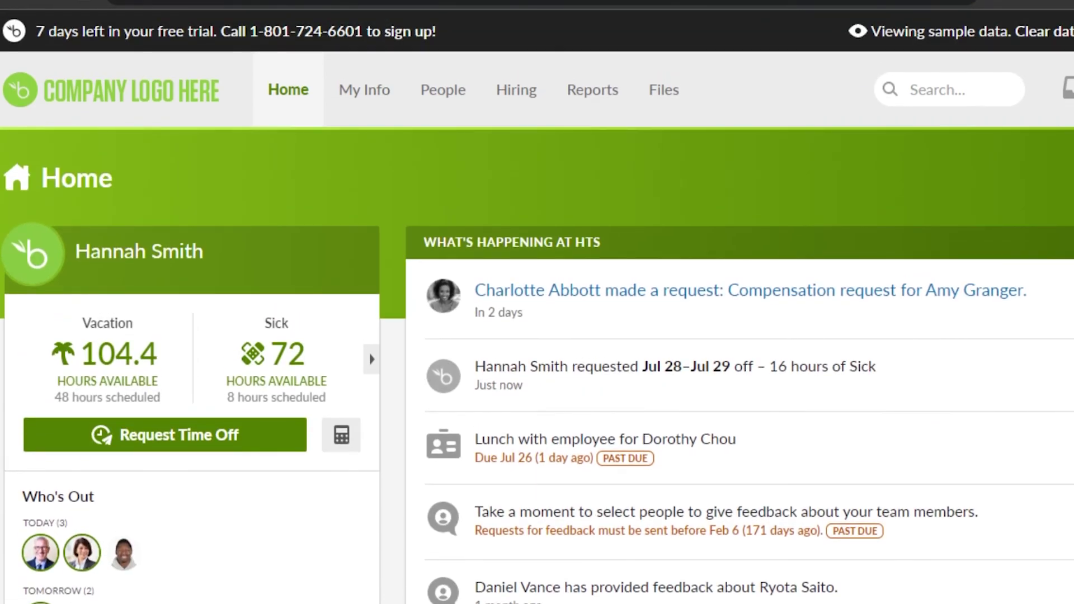